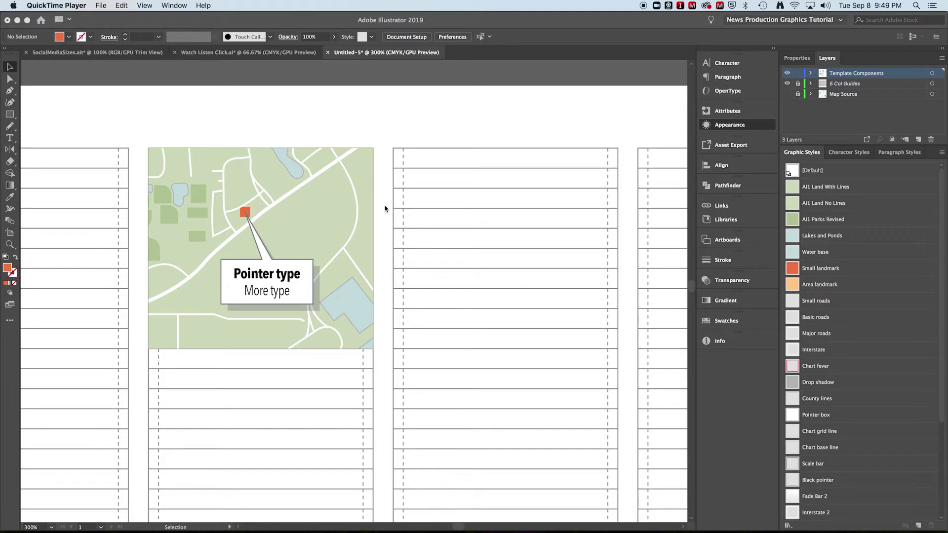
Examine the type styles, color samples and pointer components stored beside the artboard.
click(565, 190)
key(super+space)
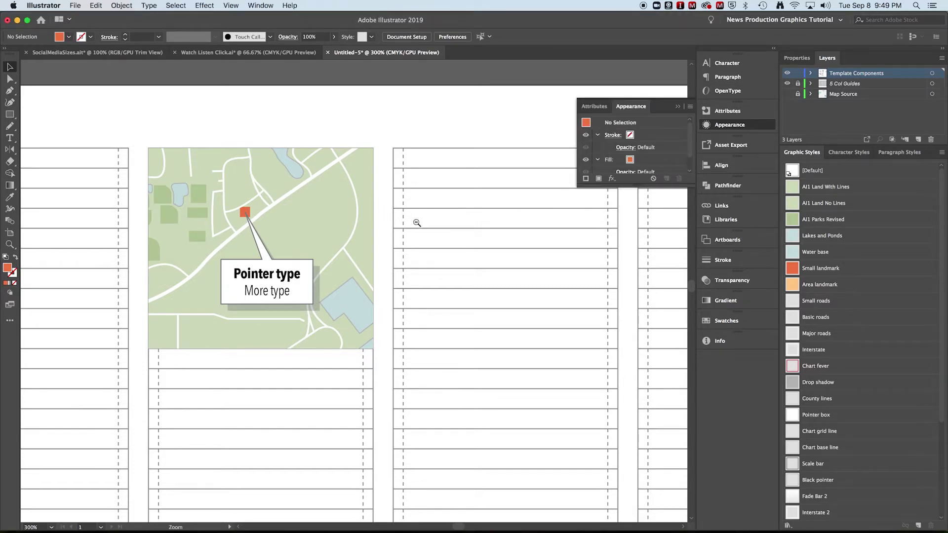
alt+super+click(389, 280)
alt+super+click(385, 321)
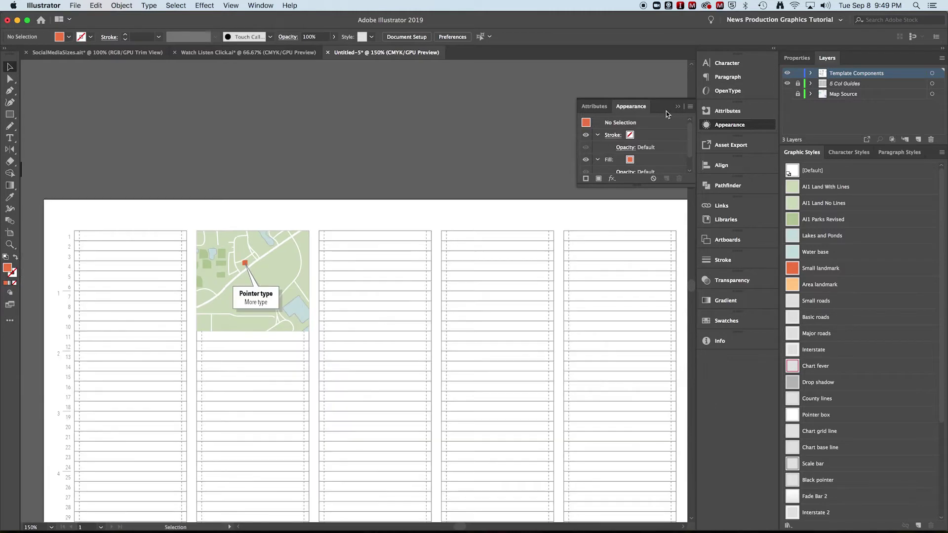
click(387, 245)
drag(354, 303, 590, 223)
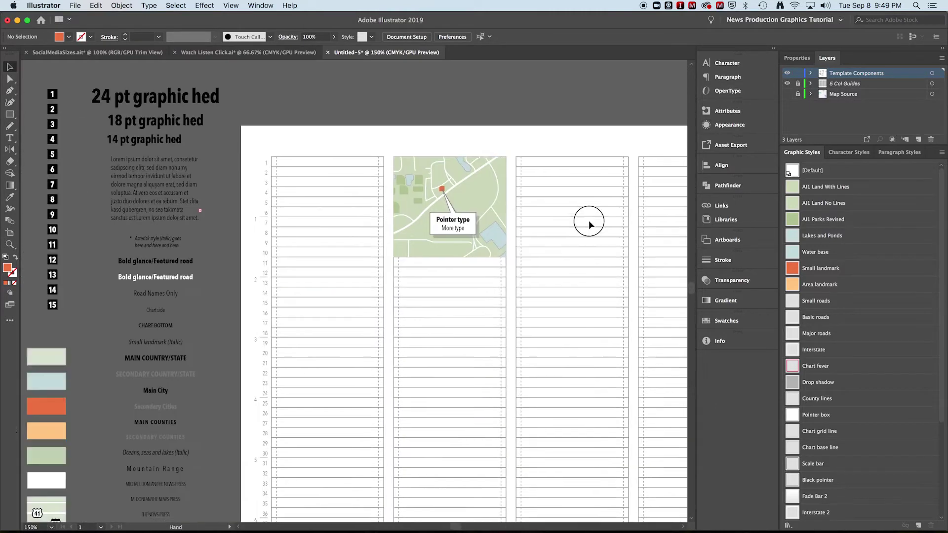
drag(377, 318, 503, 180)
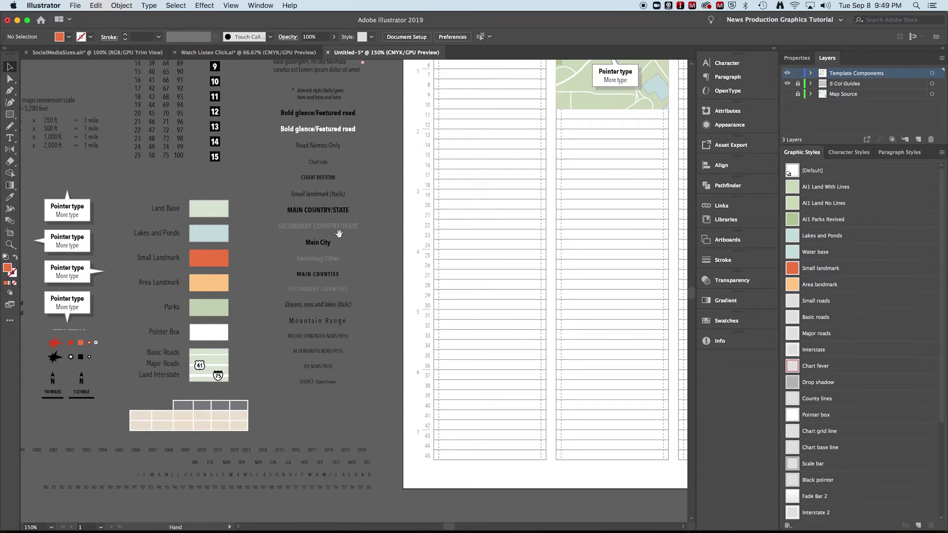
drag(324, 215, 312, 226)
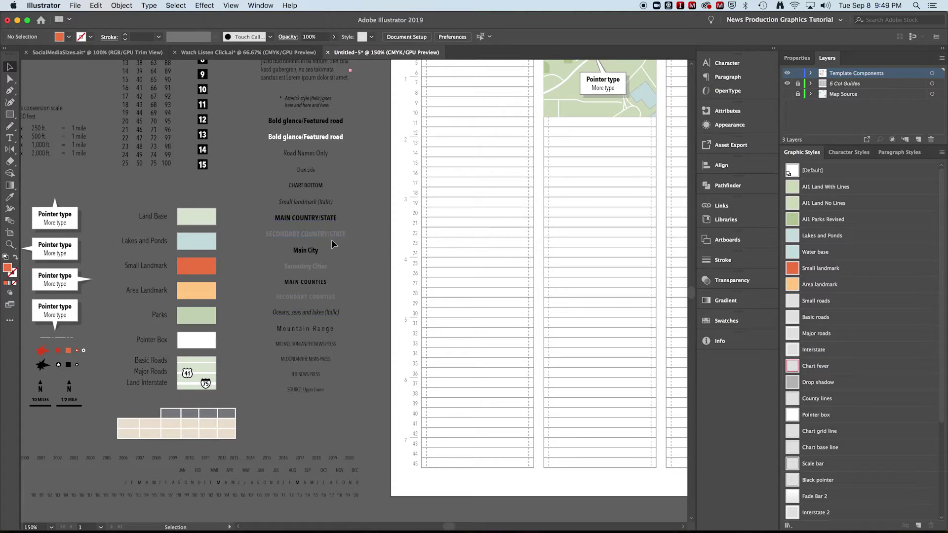
Try to move the "Main City" type sample onto the map's lower-left corner.
drag(310, 252, 562, 108)
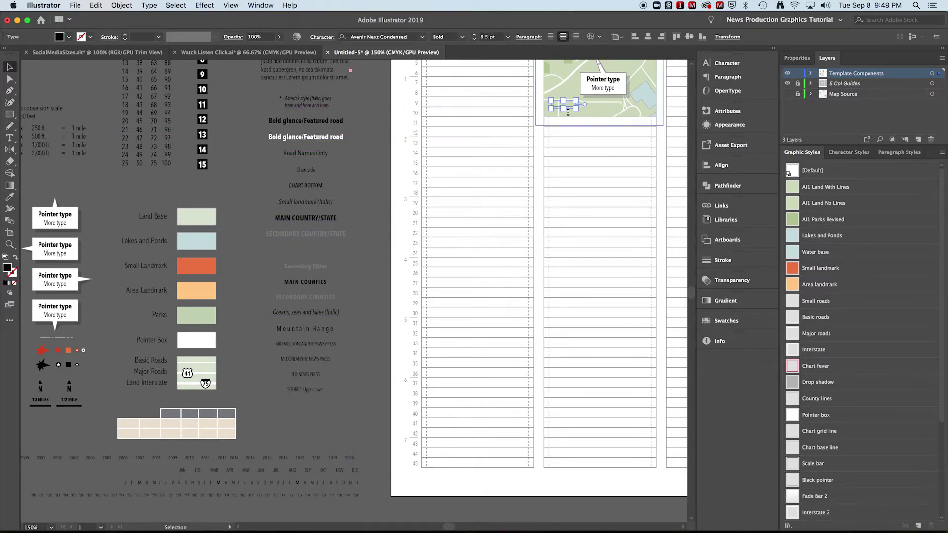
super+click(561, 114)
drag(325, 378, 465, 256)
key(super+z)
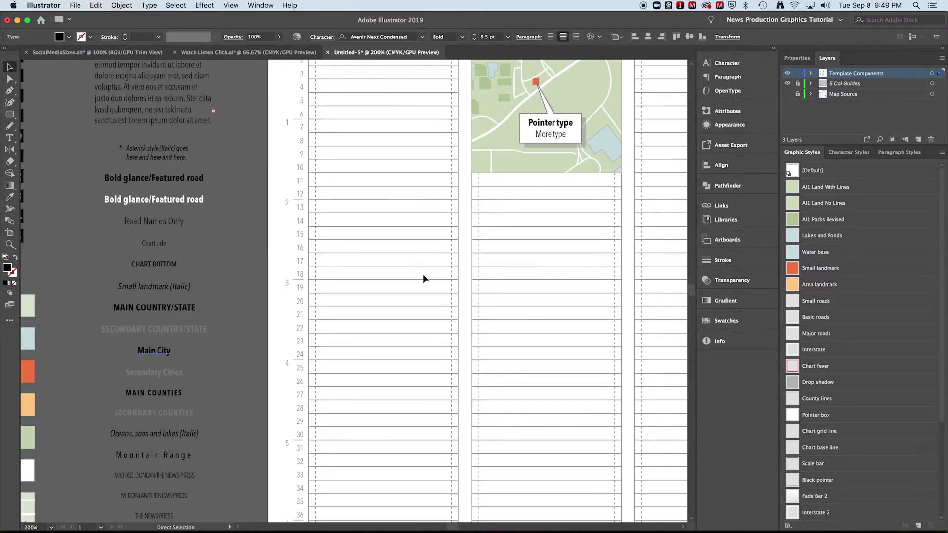
click(215, 365)
drag(151, 352, 493, 165)
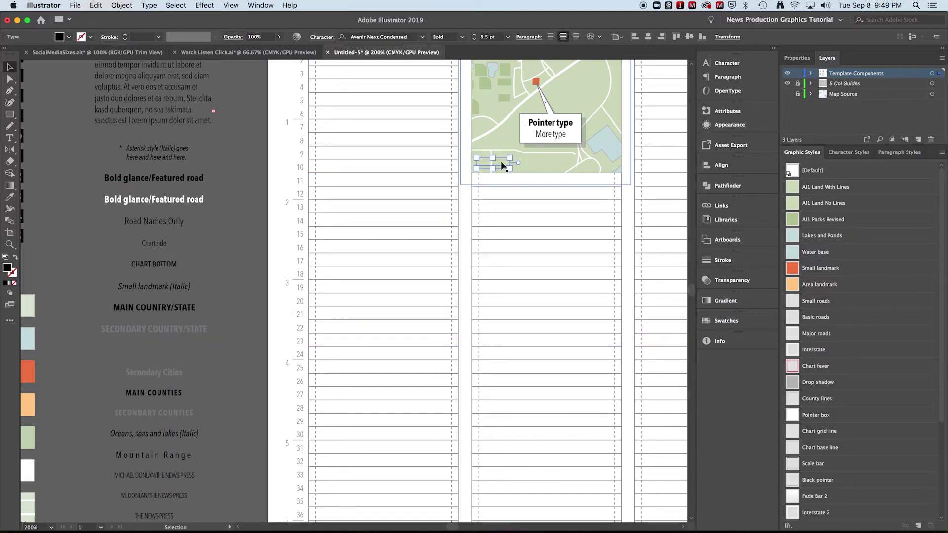
key(super+z)
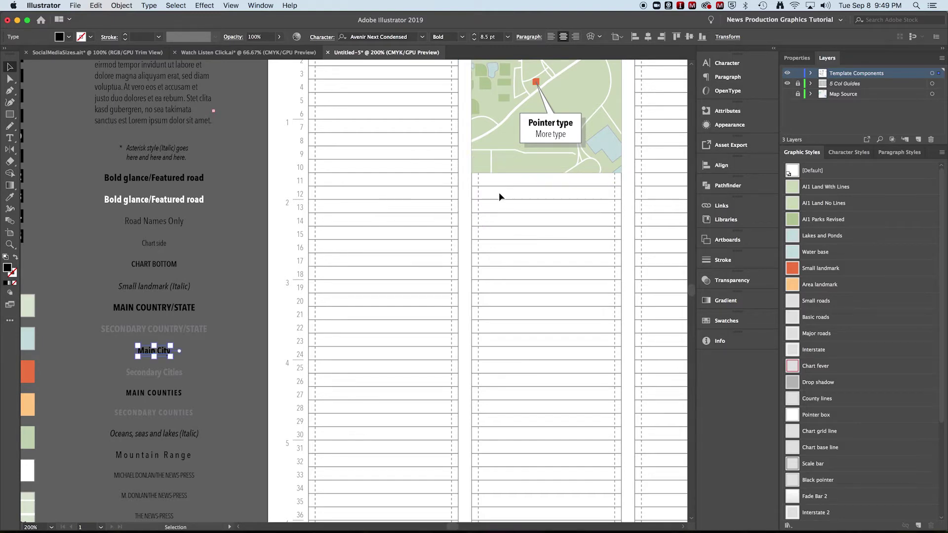
Send the clipped map group to the back of the stacking order.
click(498, 197)
key(space)
drag(512, 188, 446, 255)
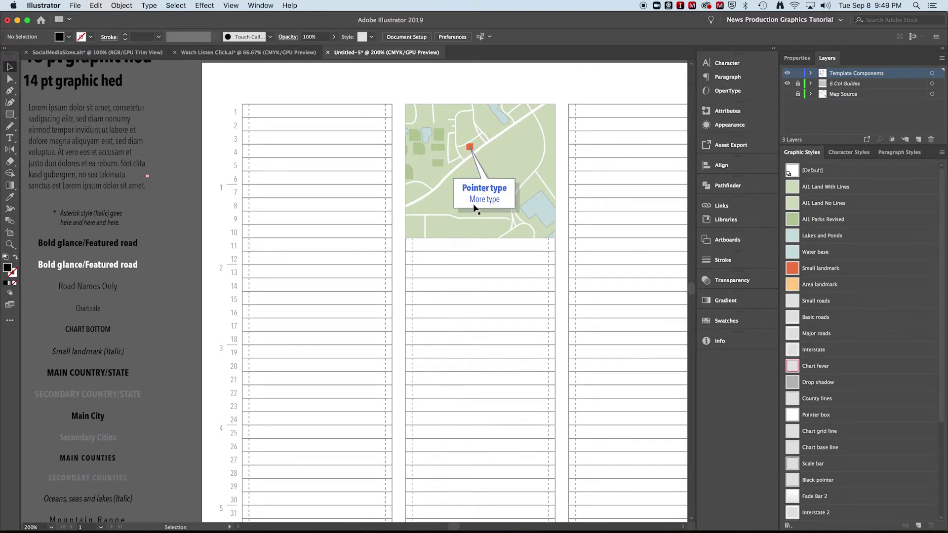
click(486, 199)
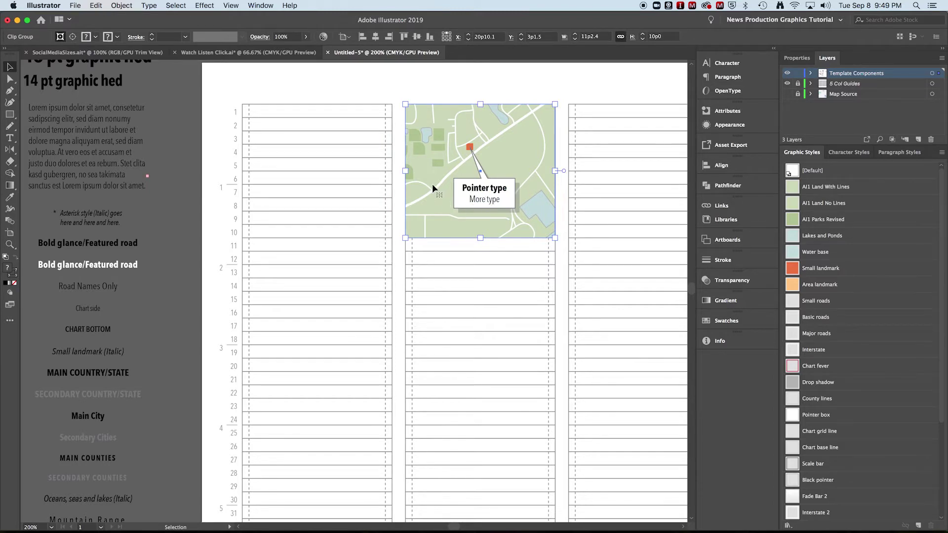
right_click(451, 186)
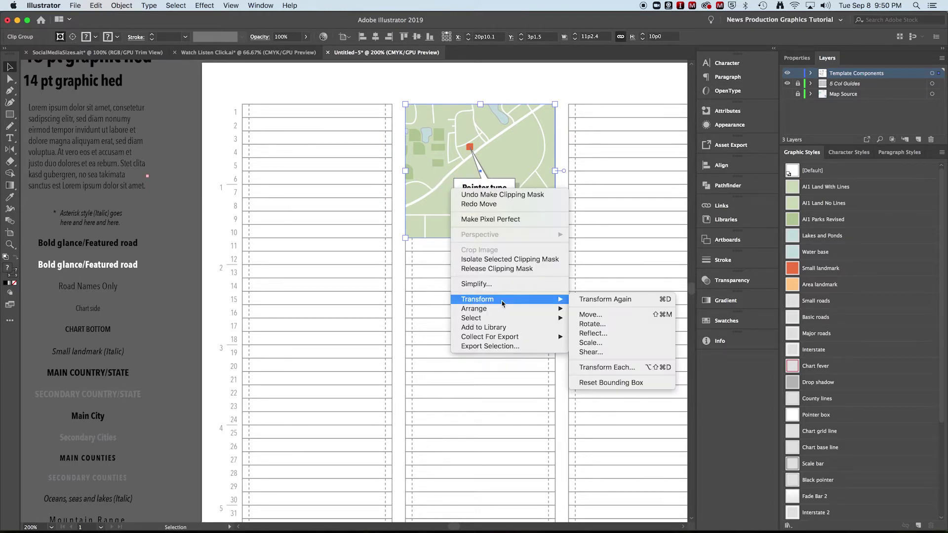
mouse_move(501, 308)
click(592, 337)
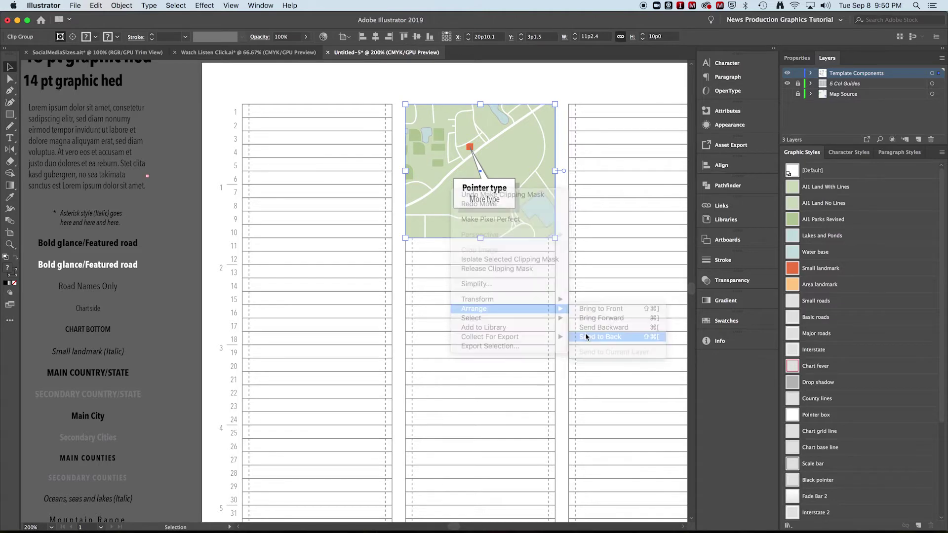
Move the "Main City" type sample onto the map's lower-left area.
click(381, 316)
drag(97, 425, 443, 227)
click(463, 280)
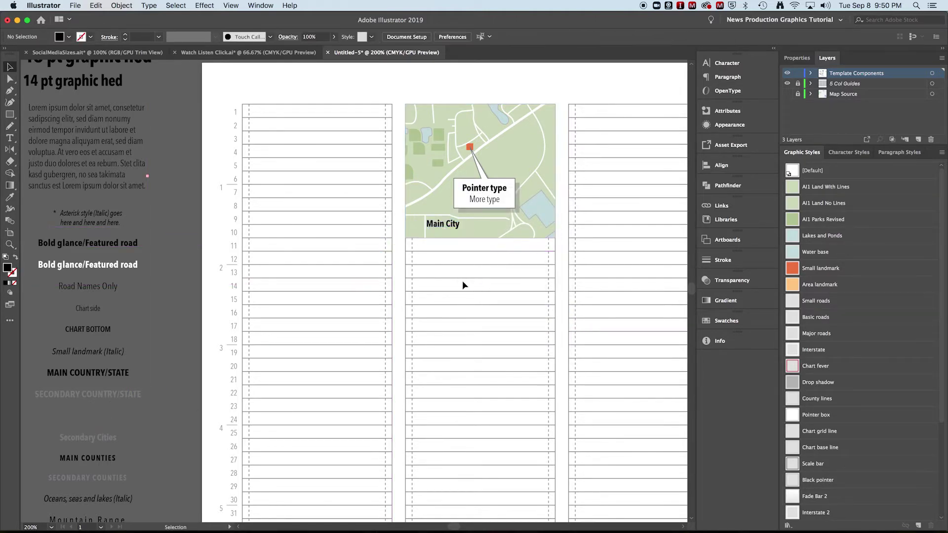
Copy the "Small landmark (Italic)" sample to the map's left edge and the "Road Names Only" sample to its upper part.
drag(314, 346, 307, 311)
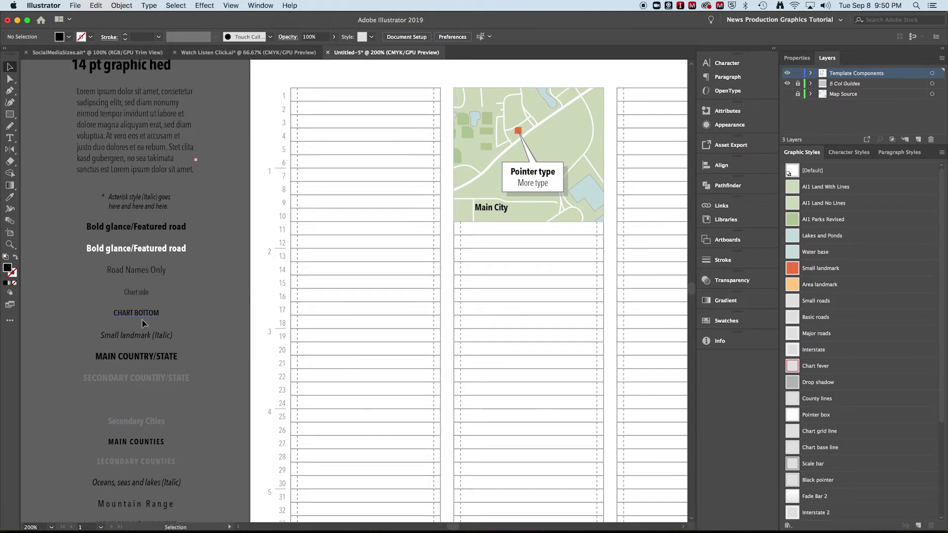
drag(136, 337, 476, 156)
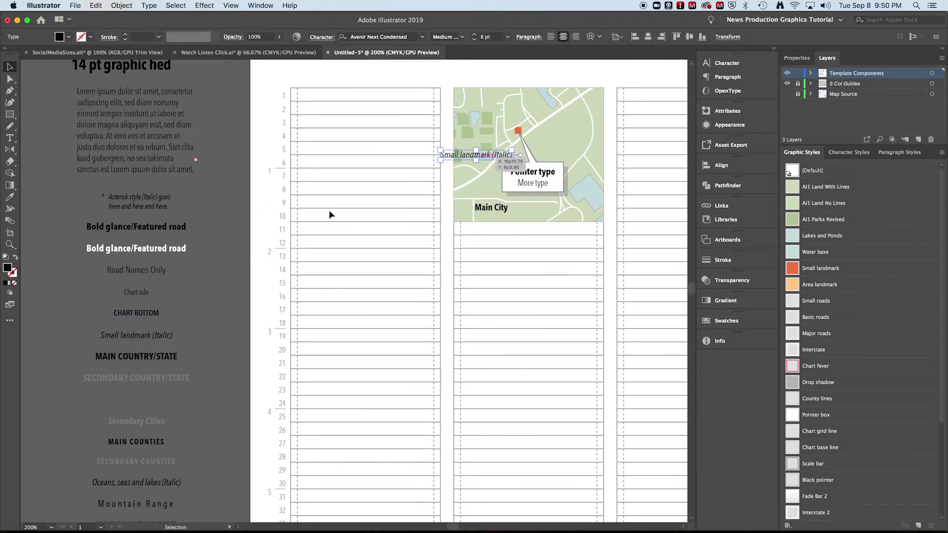
click(149, 276)
drag(149, 276, 546, 114)
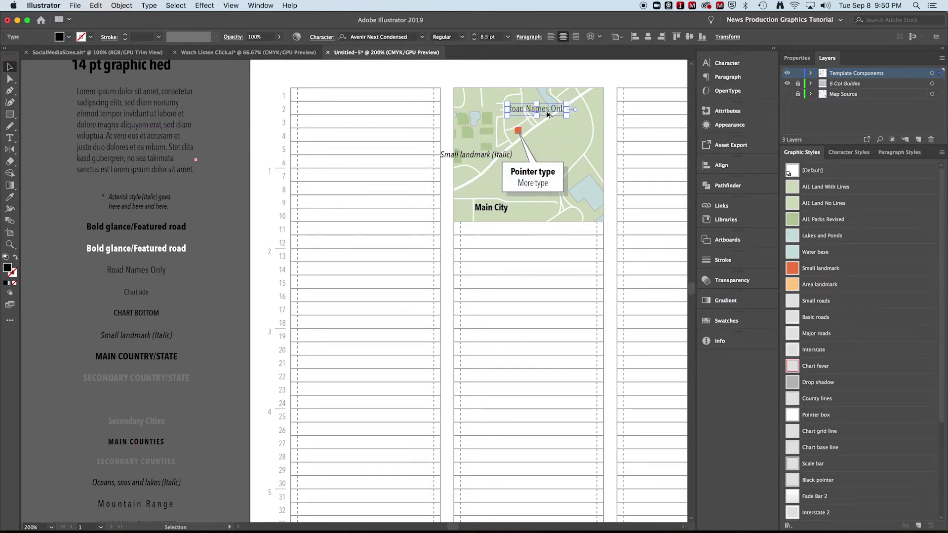
click(390, 301)
Place the north arrow from the template components in the map's lower-right corner.
key(space)
drag(280, 364, 568, 111)
drag(184, 345, 163, 356)
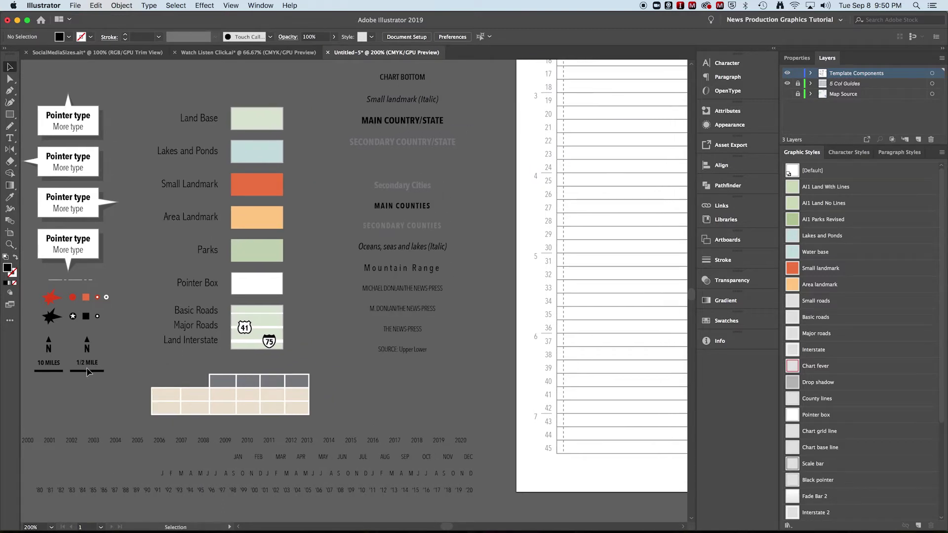
drag(87, 347, 661, 88)
click(126, 355)
drag(618, 144, 344, 402)
key(super+equal)
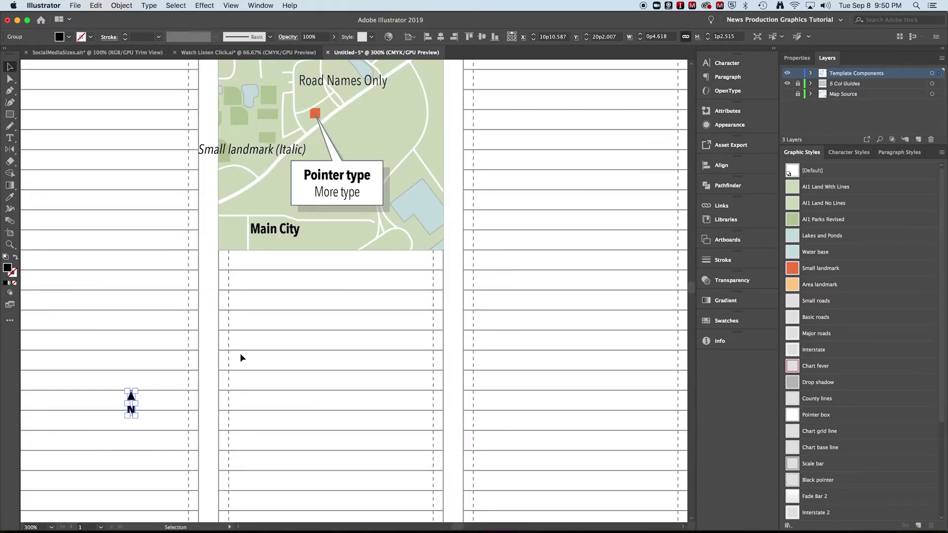
drag(138, 398, 432, 233)
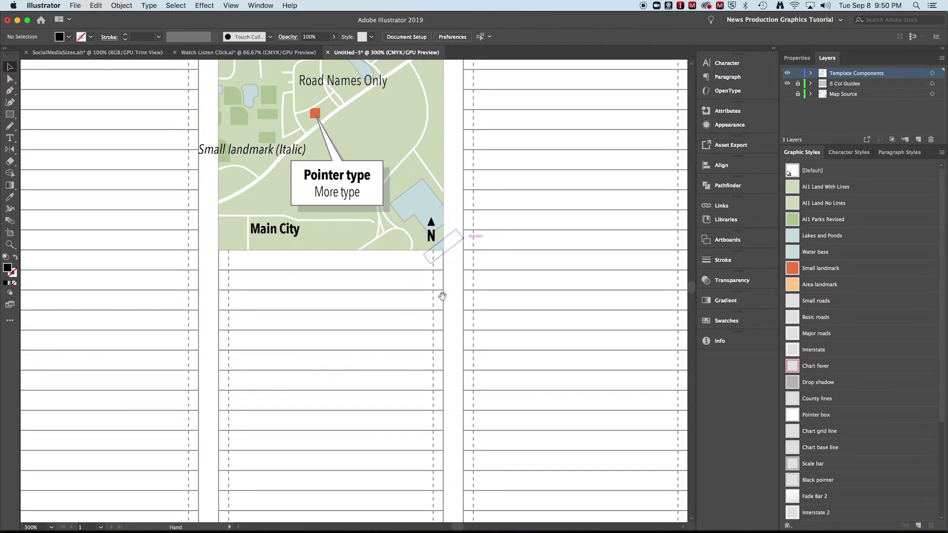
Move the credit line with the abbreviated first name onto the page and right-align its text.
drag(254, 393, 662, 180)
drag(397, 351, 369, 239)
drag(353, 349, 337, 320)
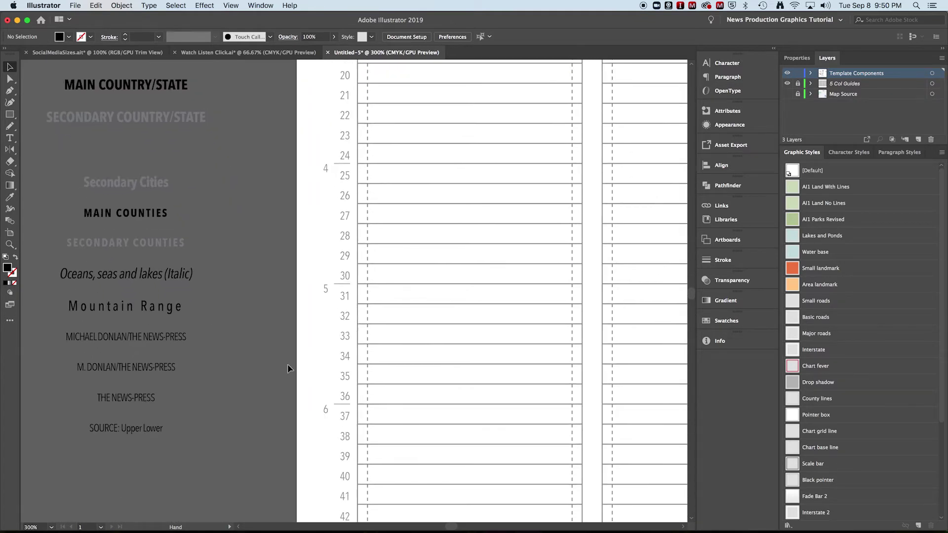
click(157, 432)
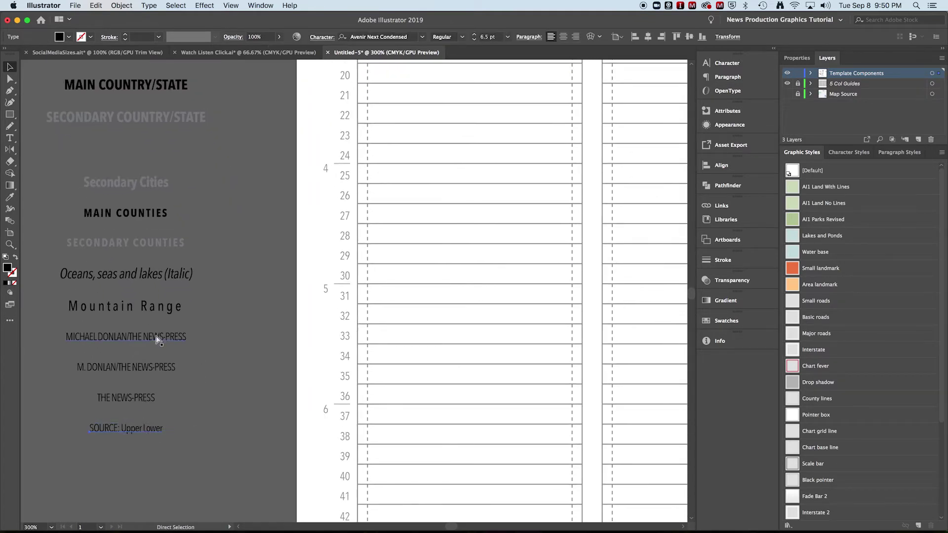
drag(131, 364, 205, 352)
drag(517, 242, 553, 115)
key(super+shift+r)
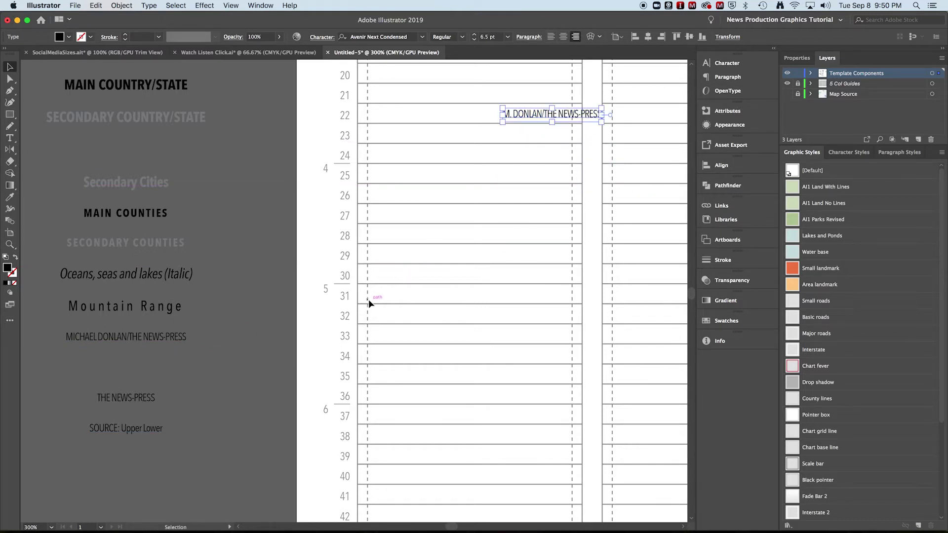
Place the source line flush with the map's left edge and the credit line flush with its right edge, just below the map.
drag(126, 432, 612, 151)
drag(634, 118, 222, 423)
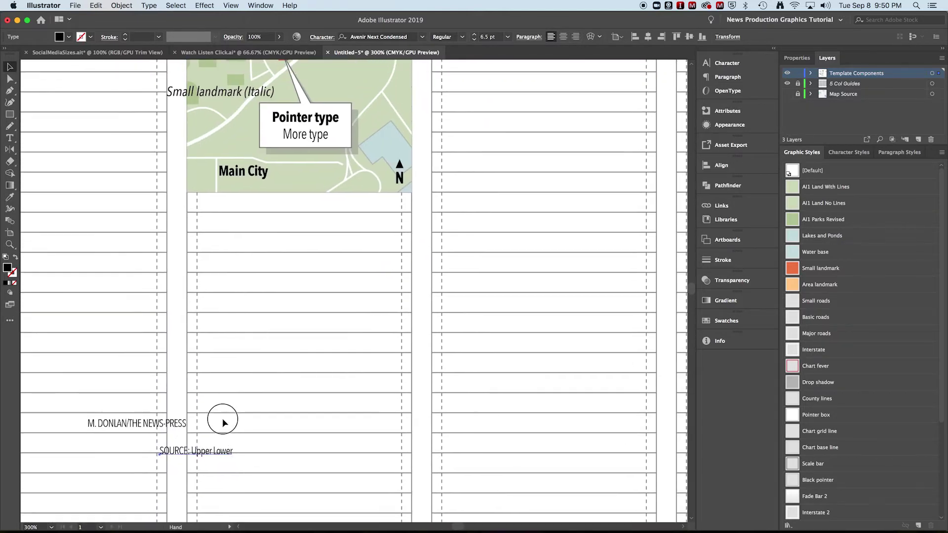
click(257, 435)
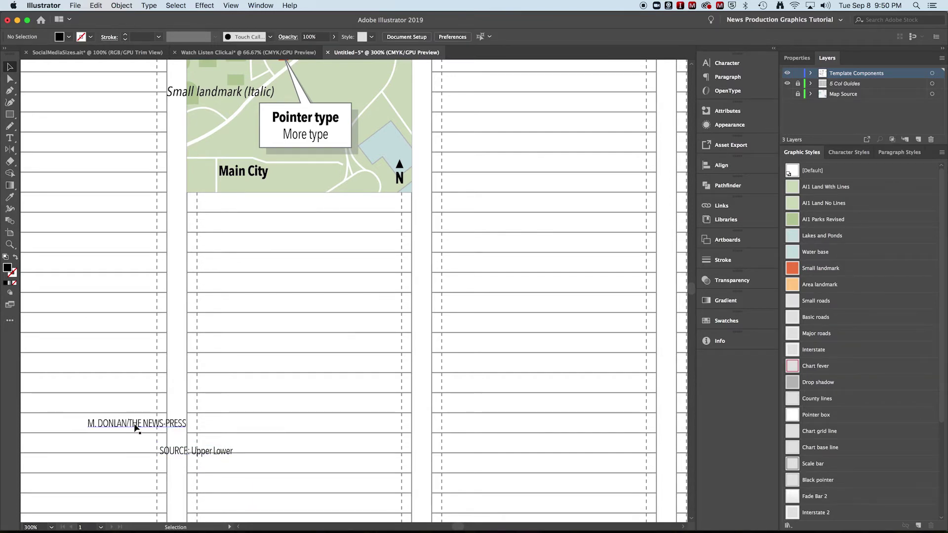
drag(175, 451, 204, 212)
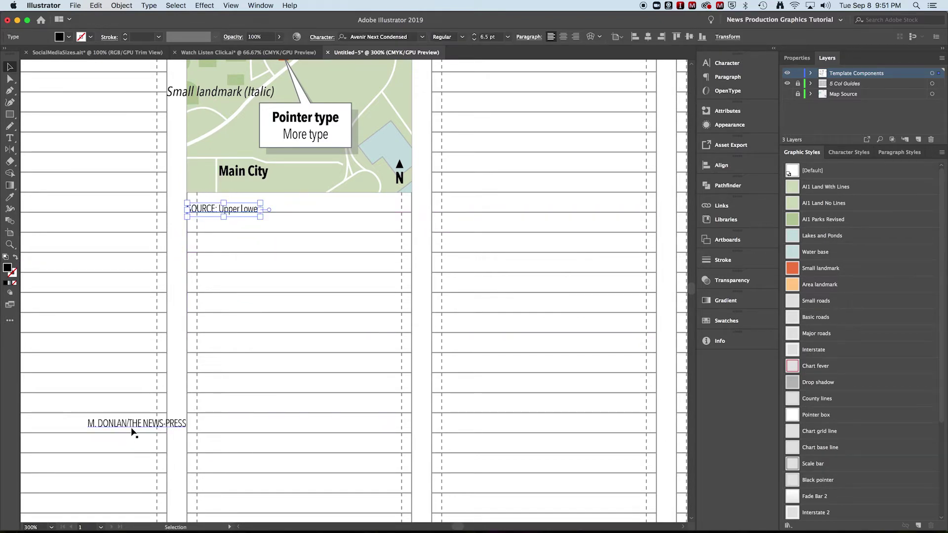
drag(131, 427, 355, 211)
click(366, 293)
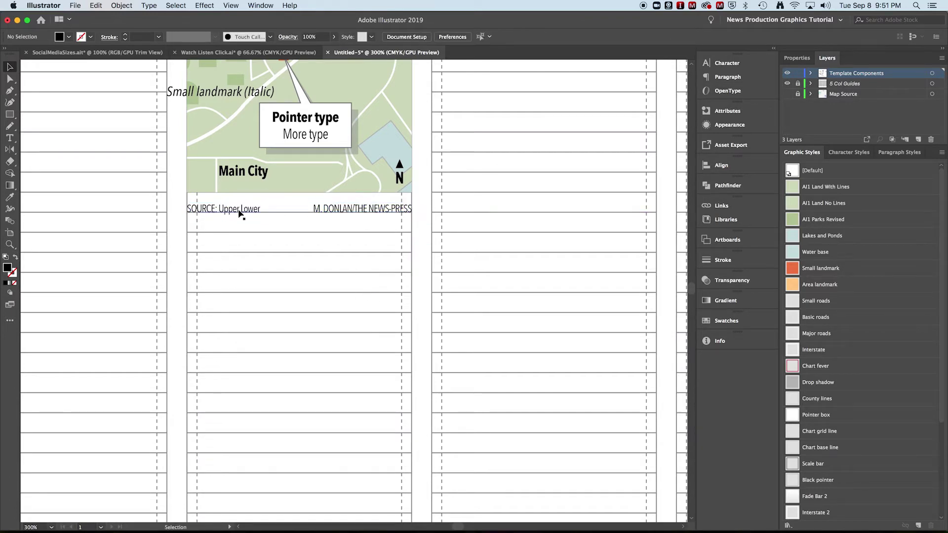
Nudge the source and credit lines up together so they sit closer to the map's bottom edge.
click(240, 214)
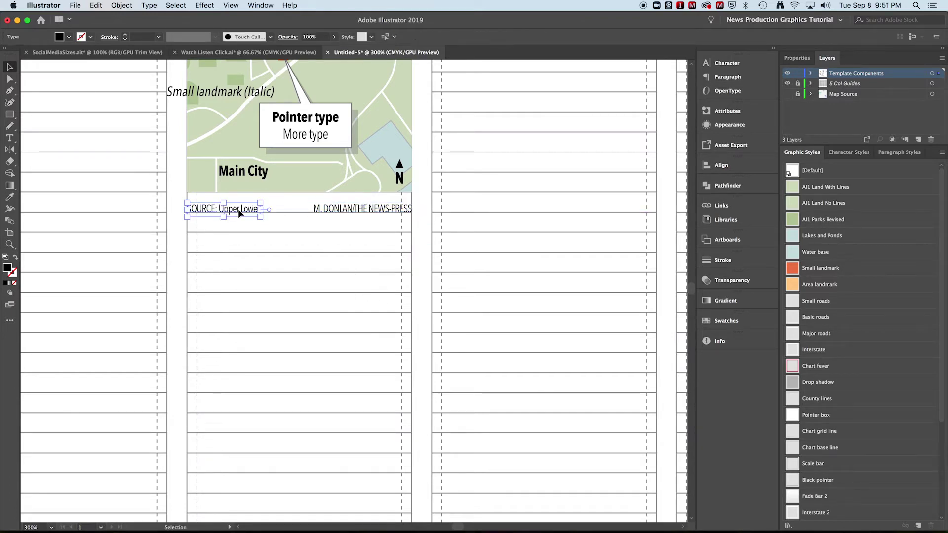
shift+click(386, 213)
key(super+equal)
key(super+equal)
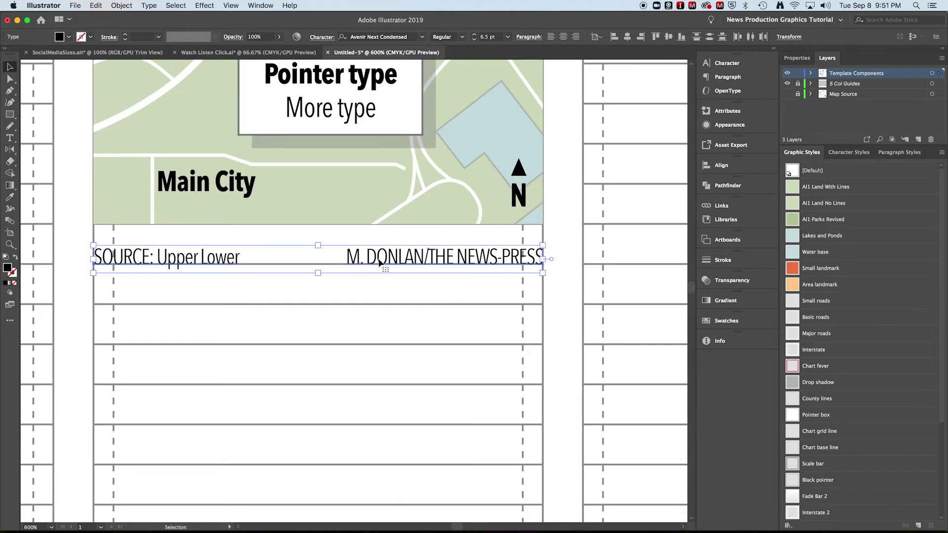
key(Up)
key(Up)
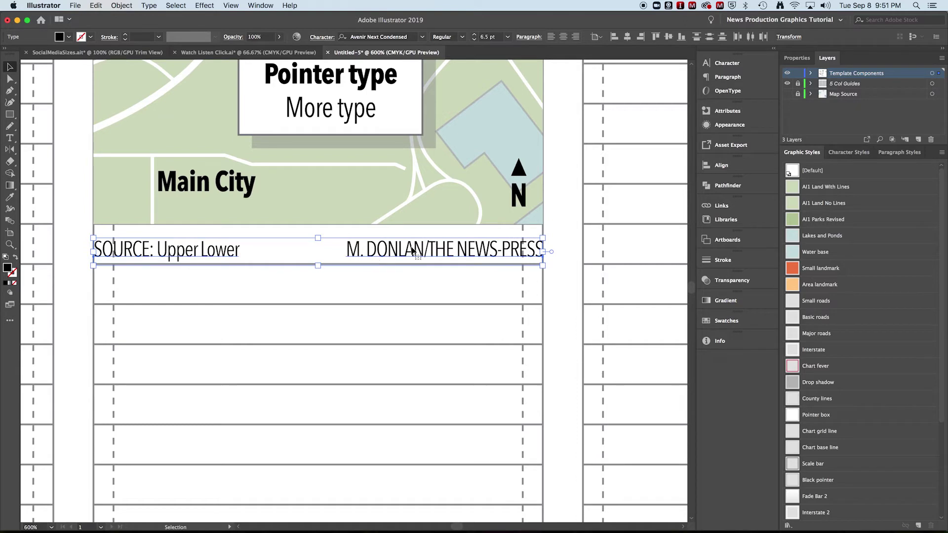
click(321, 297)
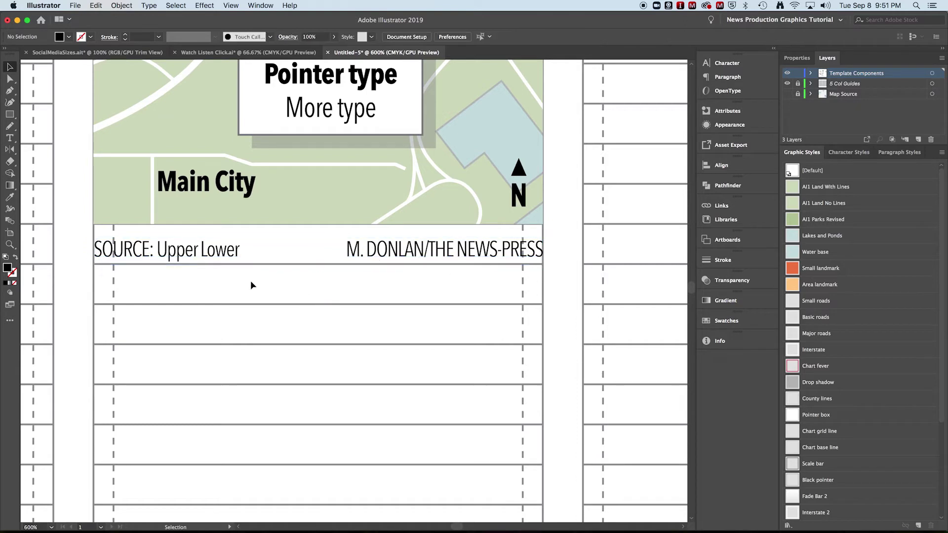
Replace the placeholder "Upper Lower" in the source line with "Google Maps".
click(192, 256)
double_click(191, 256)
drag(158, 251, 239, 252)
text(Goo)
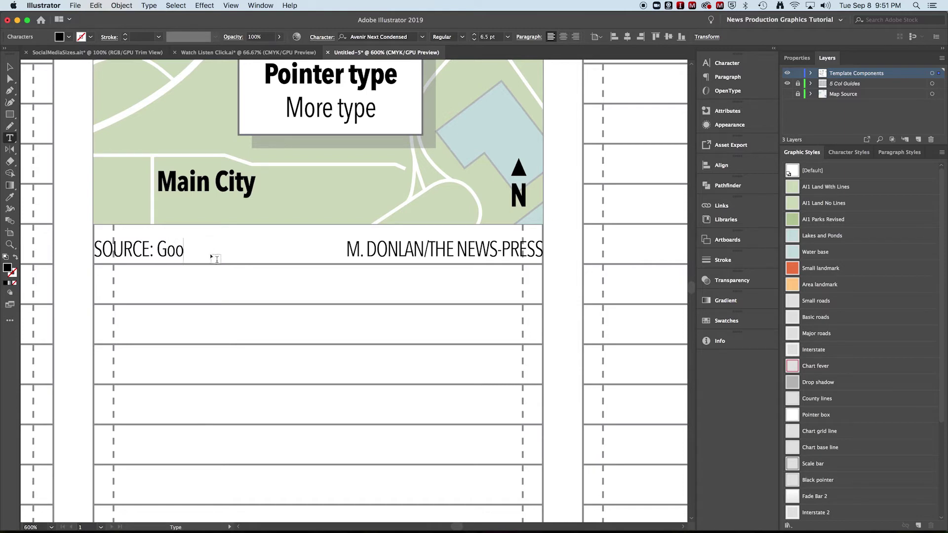
text(gle Maps)
Remove "/THE NEWS-PRESS" from the credit line and spell out the artist's first name in capitals.
drag(424, 249, 615, 253)
key(BackSpace)
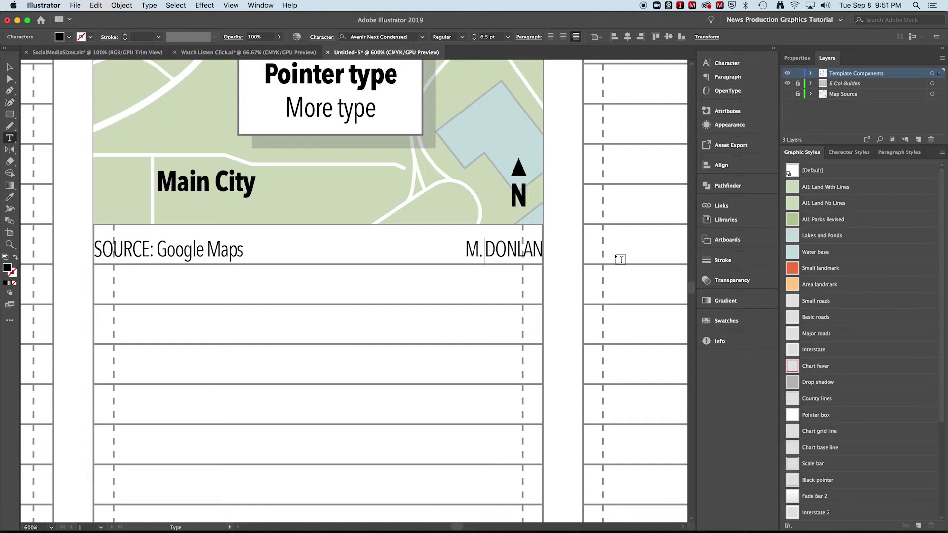
key(BackSpace)
text(ICHAEL)
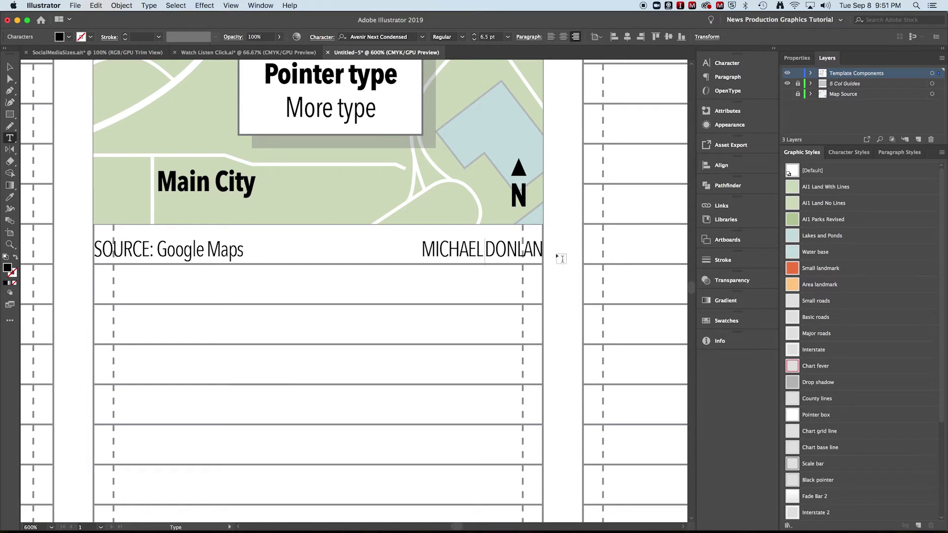
click(10, 67)
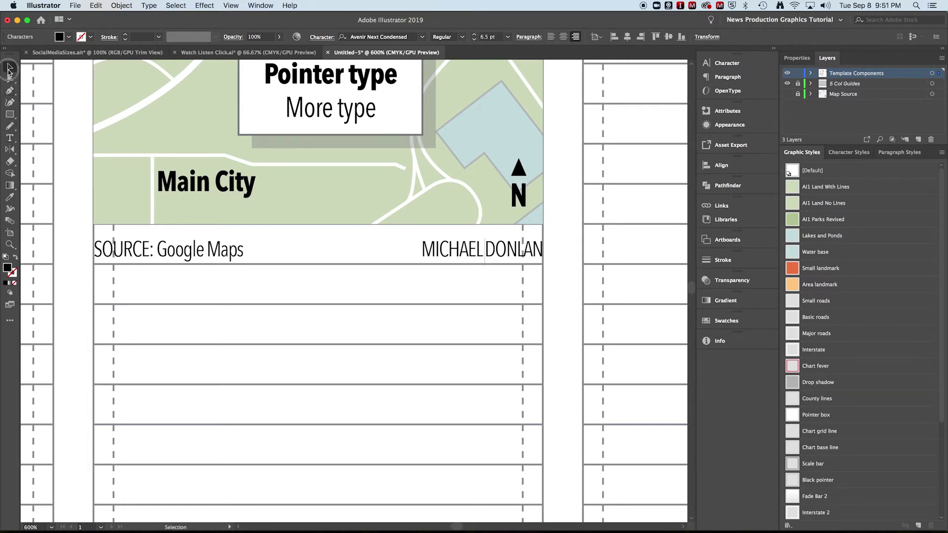
Move the "Main City" label from the lower part of the map up to its upper-left area.
click(304, 402)
drag(347, 275, 363, 330)
ctrl+alt+click(348, 278)
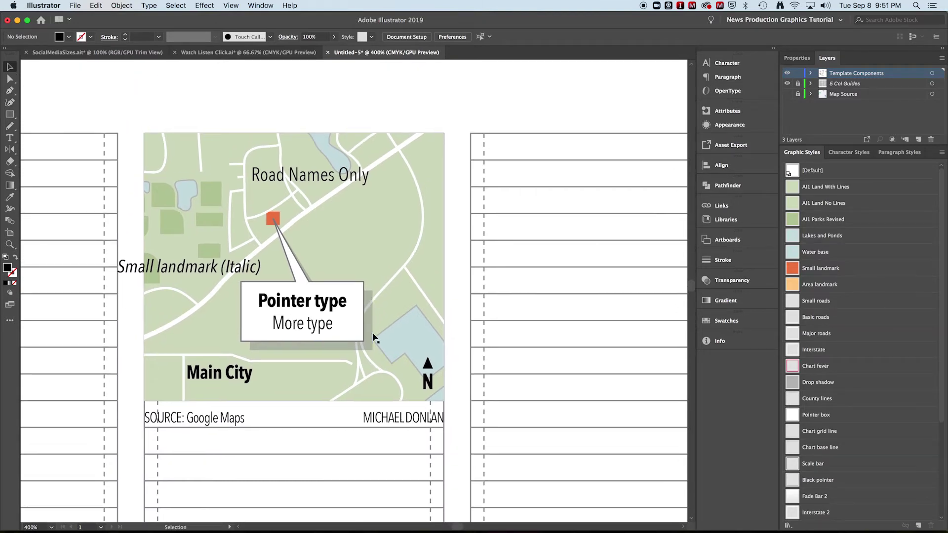
click(230, 378)
drag(230, 378, 242, 157)
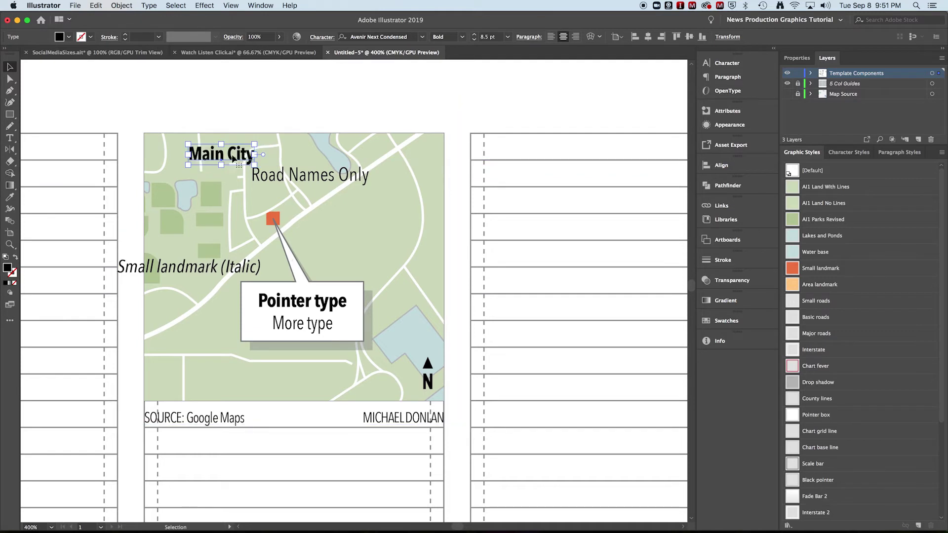
Replace the "Main City" label text with "Gateway".
triple_click(225, 155)
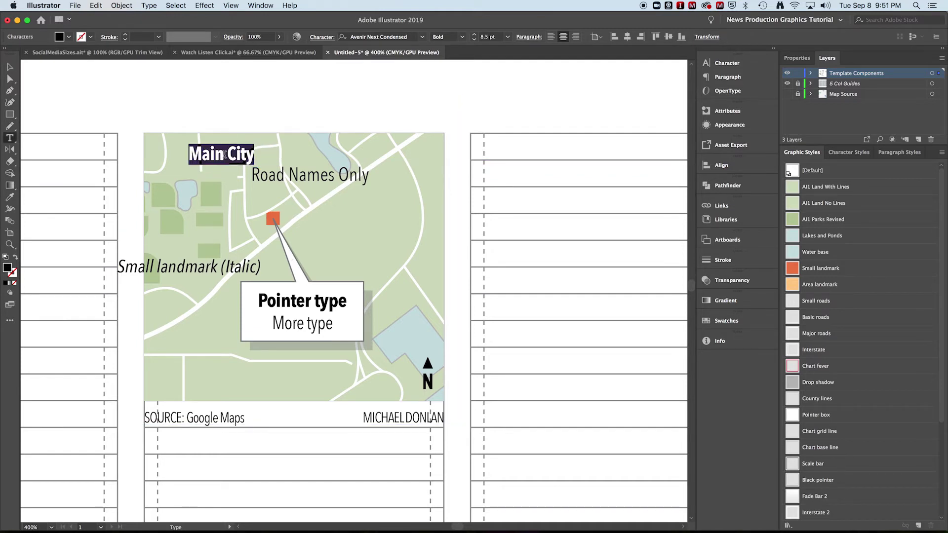
text(Gat)
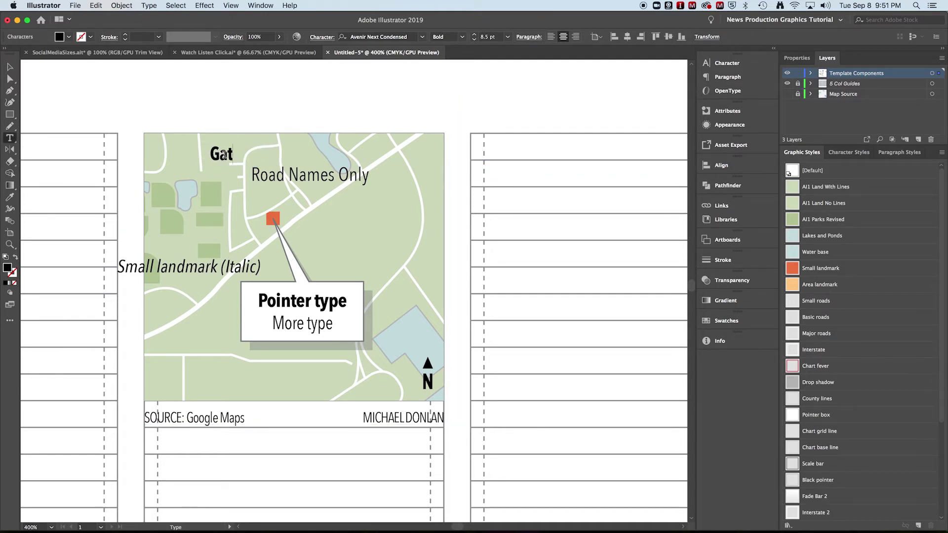
text(ewat)
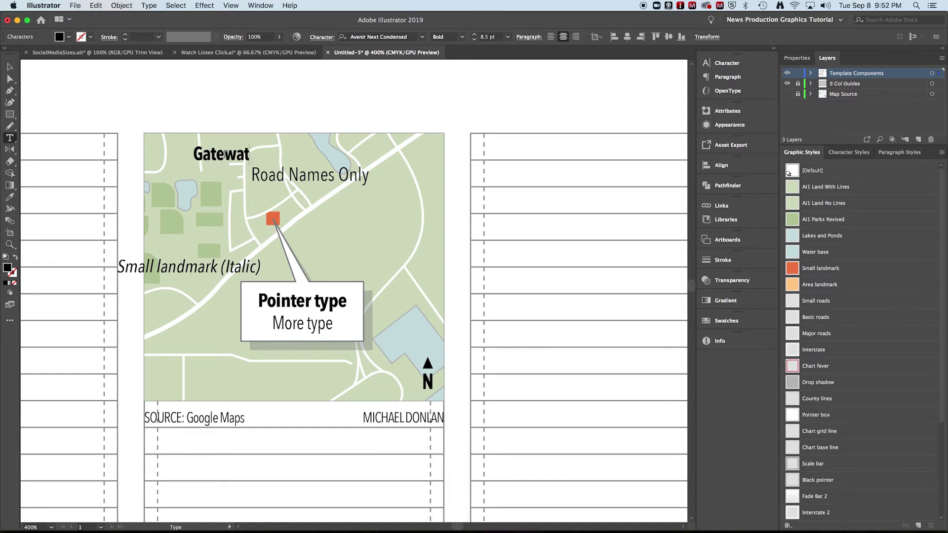
key(BackSpace)
text(y)
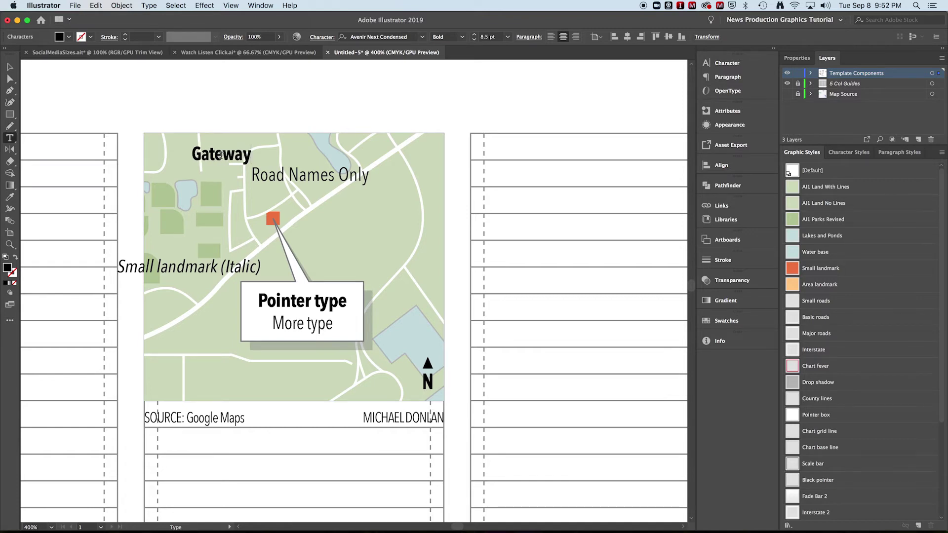
click(10, 66)
click(142, 88)
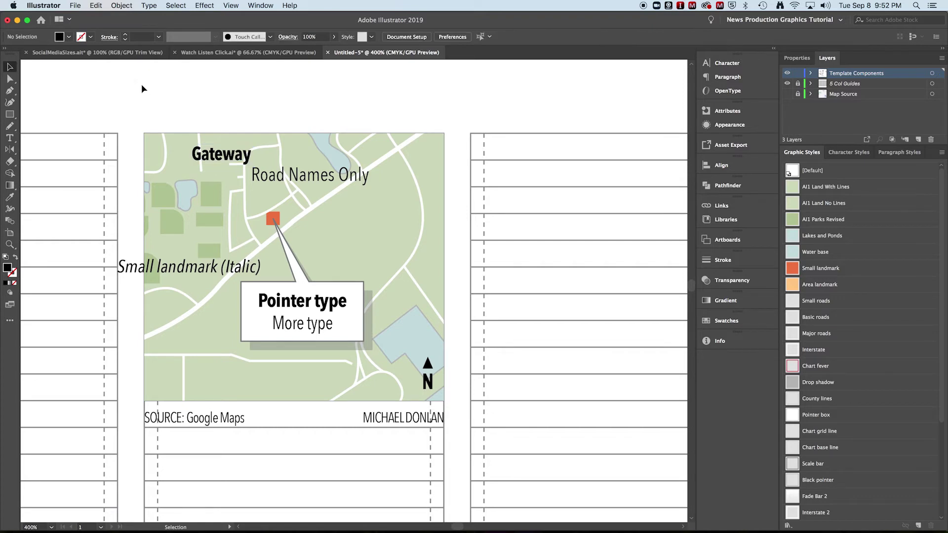
Duplicate the "Gateway" label southeast of the orange landmark square and change the copy's text to "South Fort Myers".
drag(210, 158, 352, 253)
double_click(352, 252)
double_click(351, 247)
text(South For)
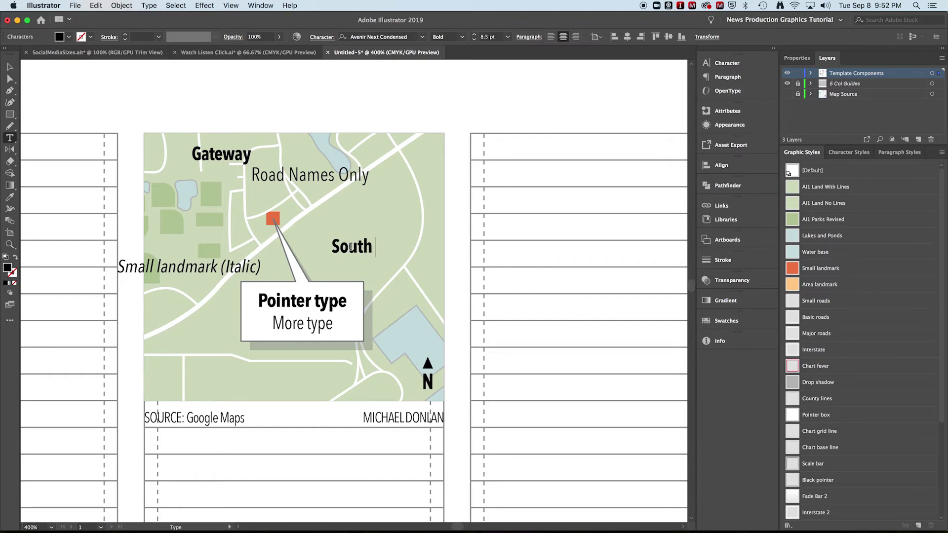
text(Myers)
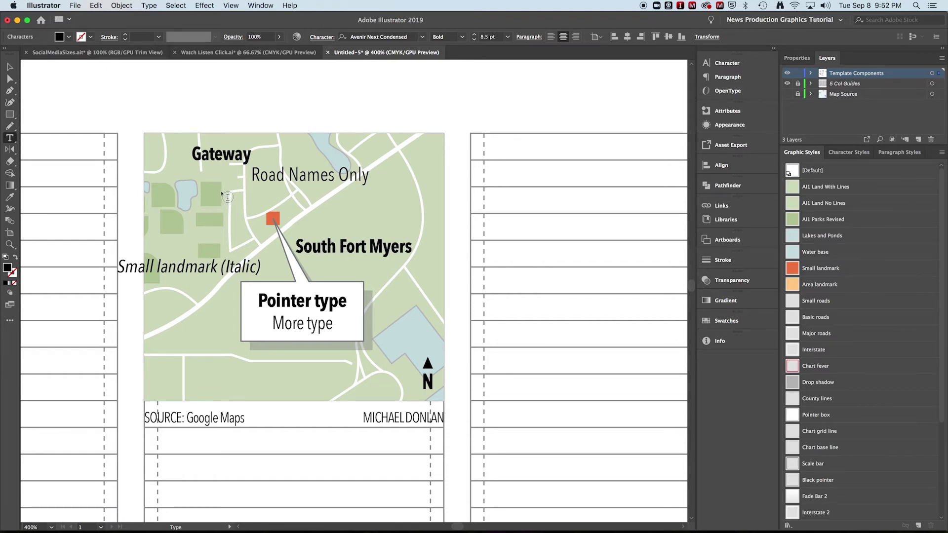
click(10, 67)
click(197, 79)
Move the italic small landmark label up toward the park area and replace its text with "JetBlue Park" on two lines.
drag(197, 266, 224, 226)
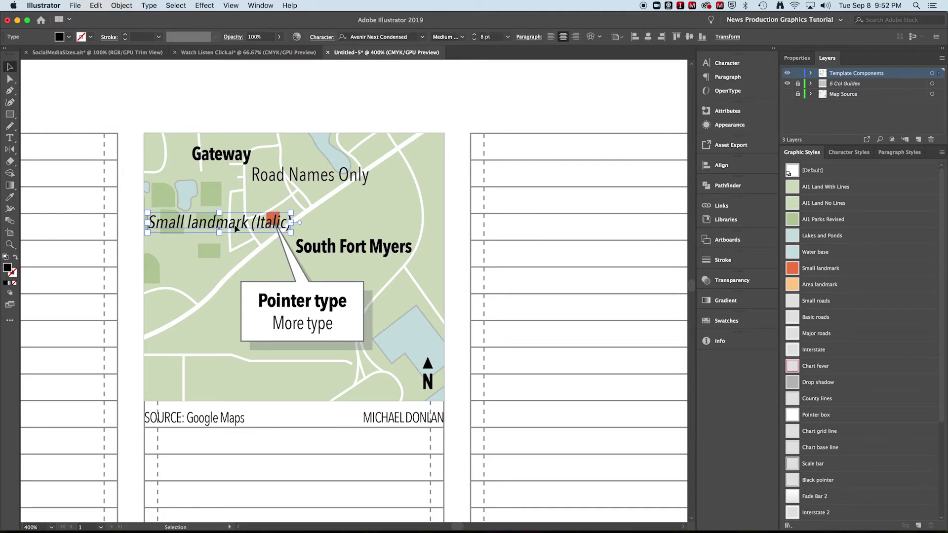
triple_click(216, 225)
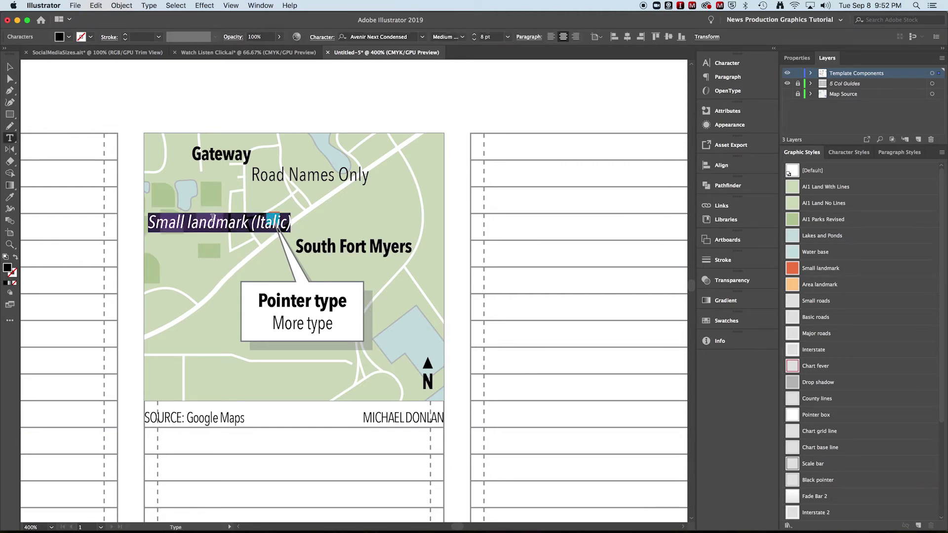
text(Jet)
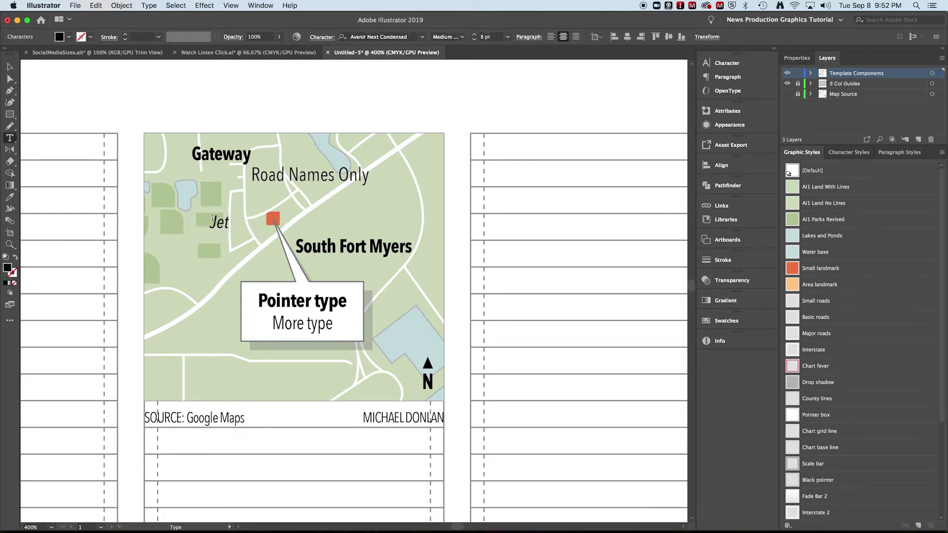
text(Blue Park)
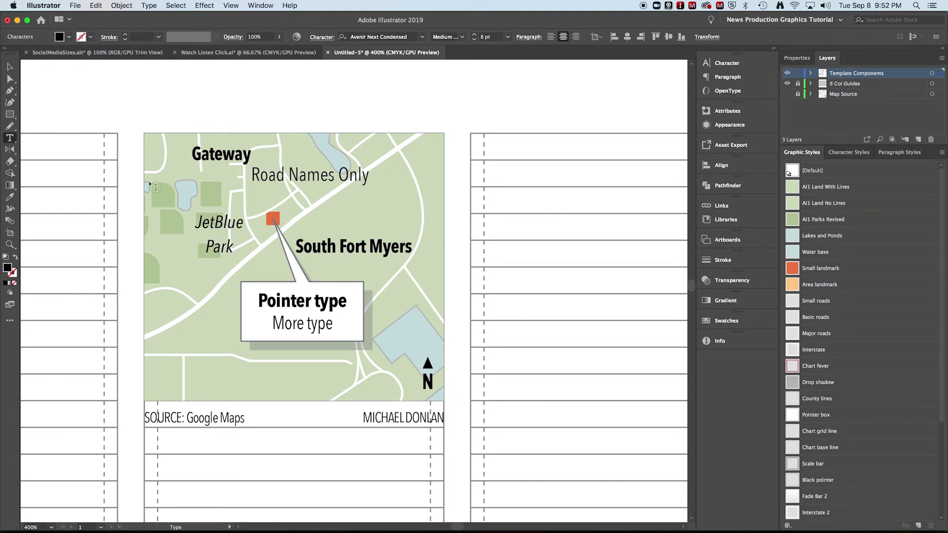
Place the "JetBlue Park" label over the green park blocks and shift the "South Fort Myers" label slightly right and up.
click(10, 66)
drag(202, 234, 162, 232)
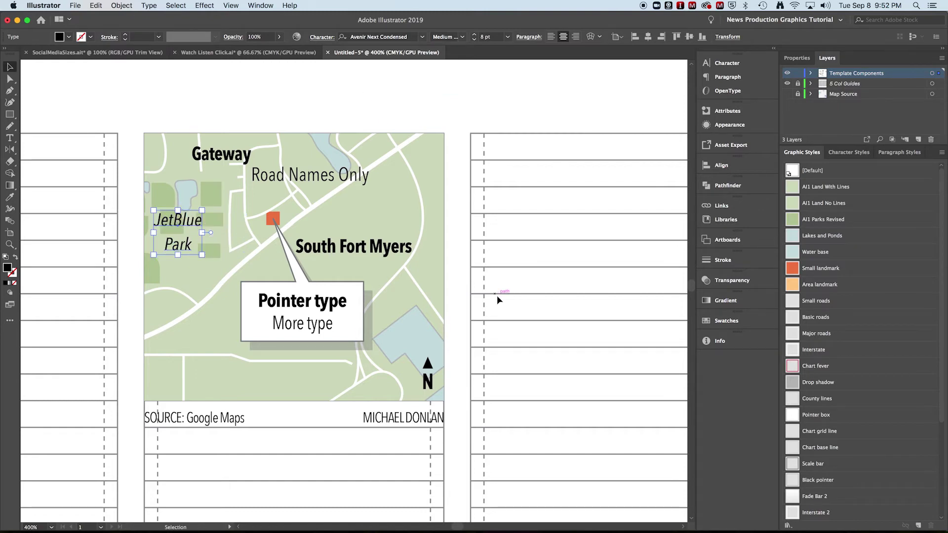
click(501, 279)
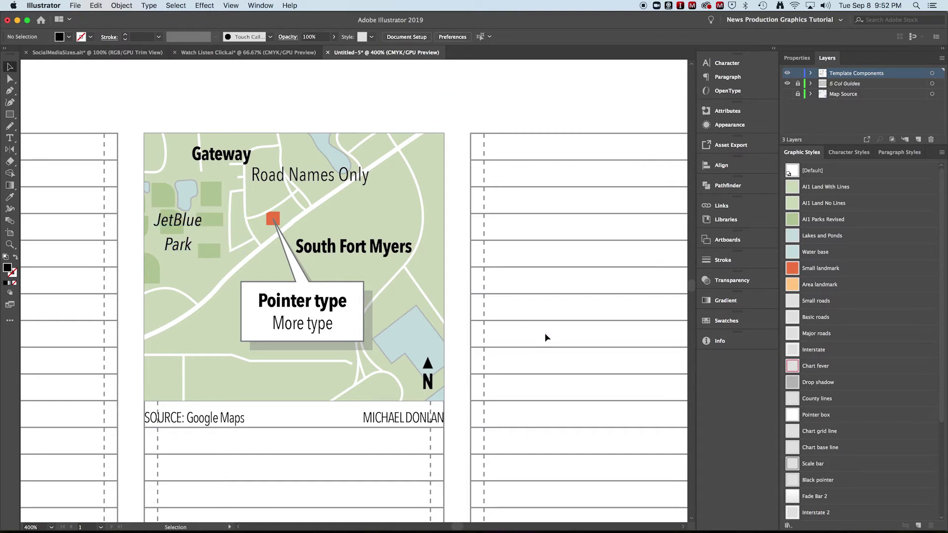
drag(367, 254, 385, 246)
click(499, 219)
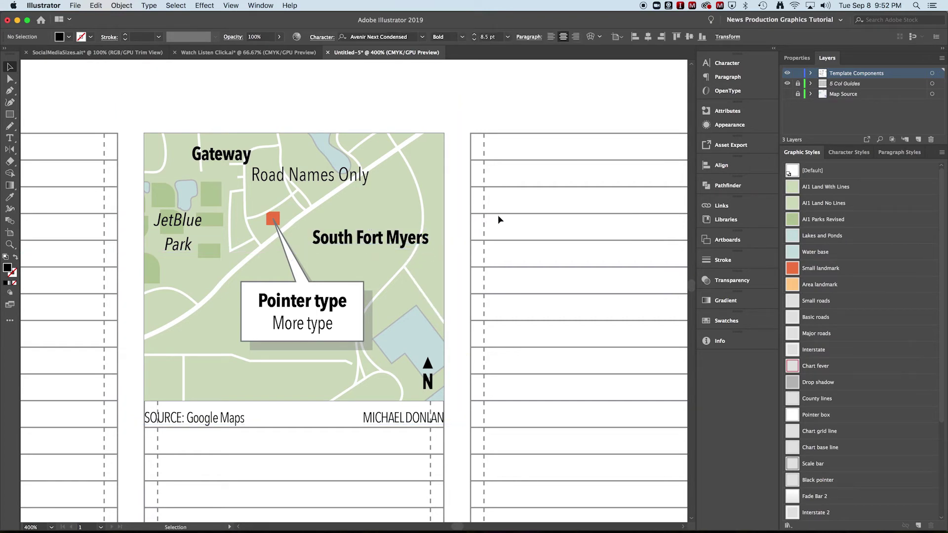
Move the "Road Names Only" label down beside the main diagonal road and replace its text with "Daniels Pkwy.".
key(super+equal)
click(293, 247)
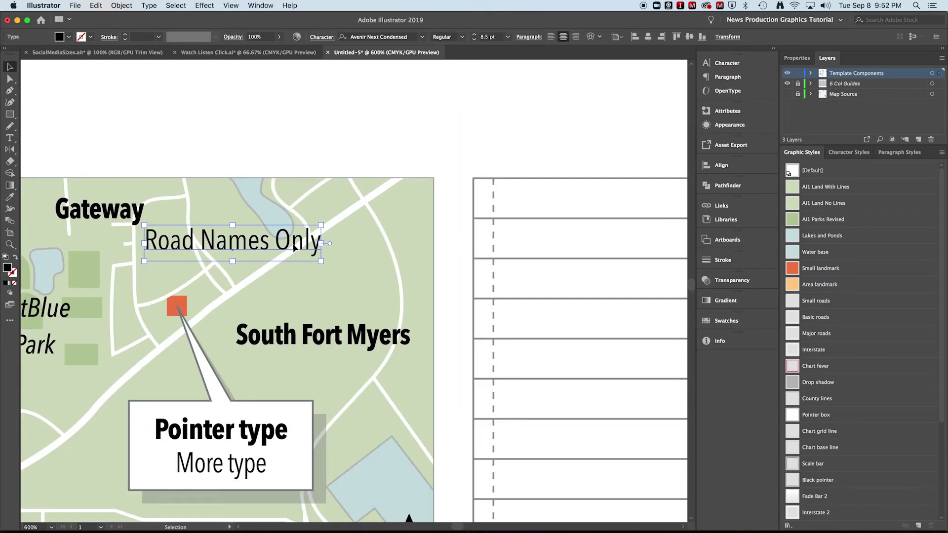
drag(293, 247, 353, 267)
key(t)
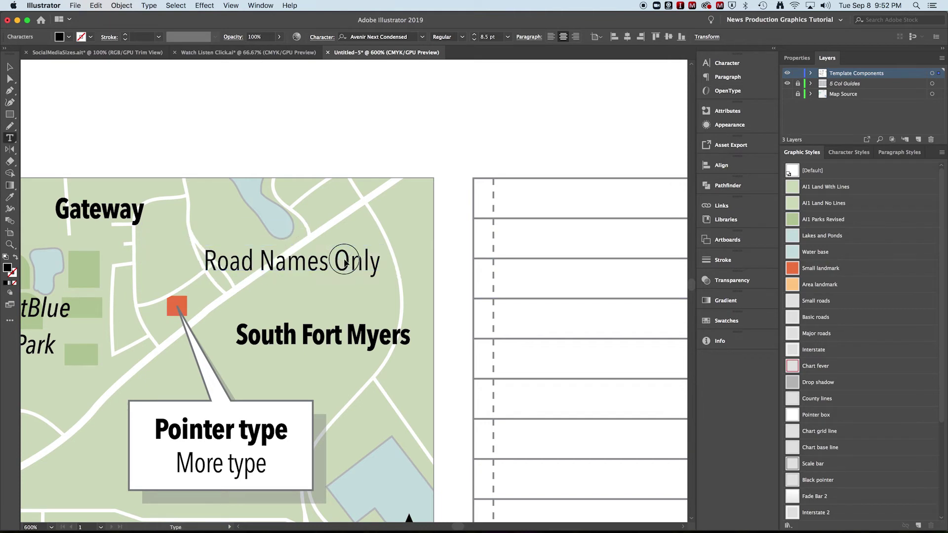
triple_click(345, 263)
text(Dan)
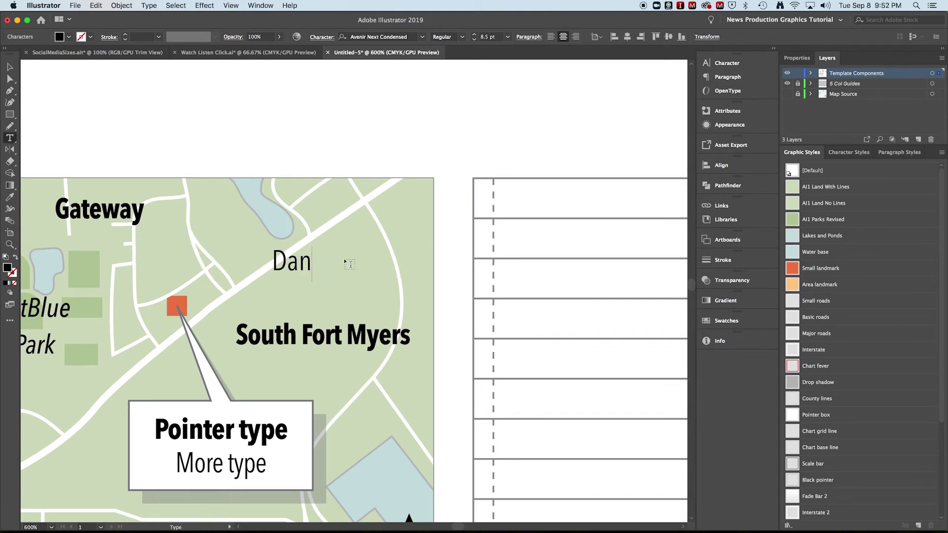
text(iels)
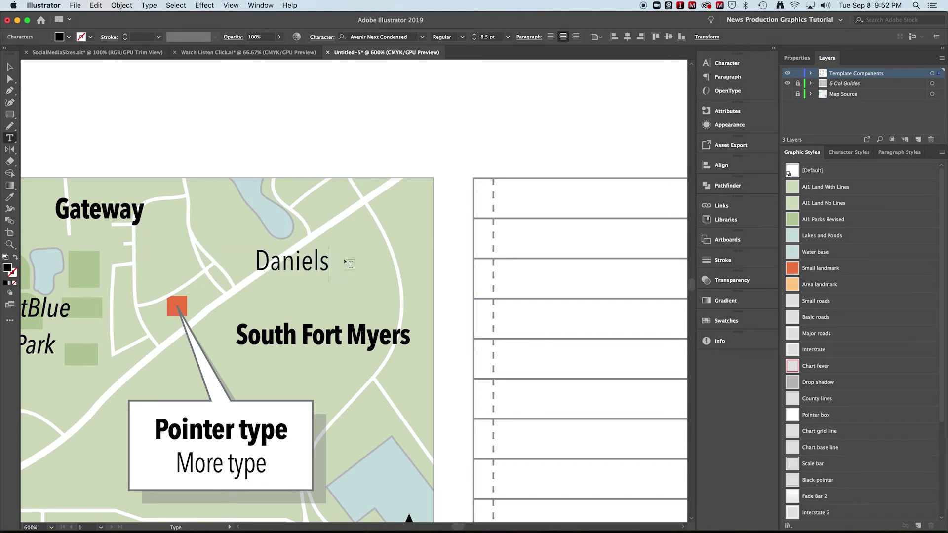
text( P)
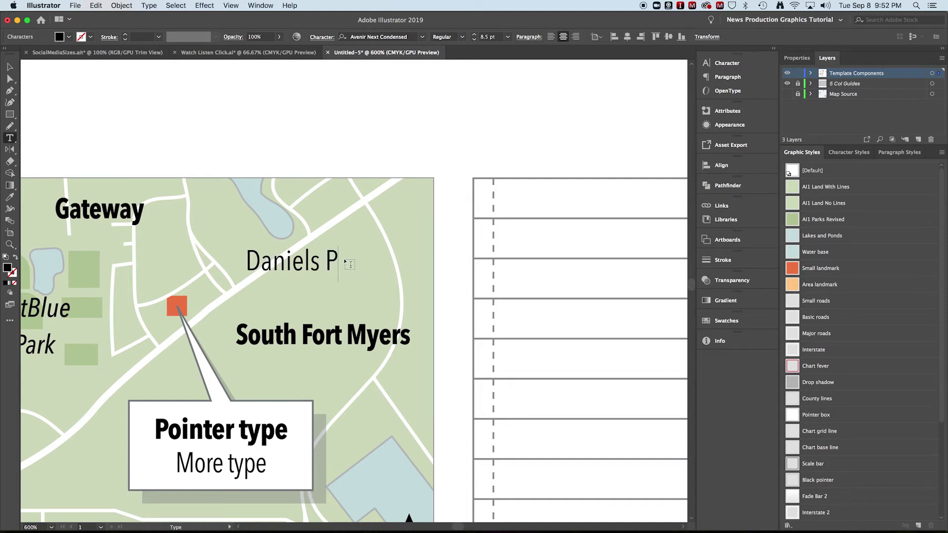
text(kwy.)
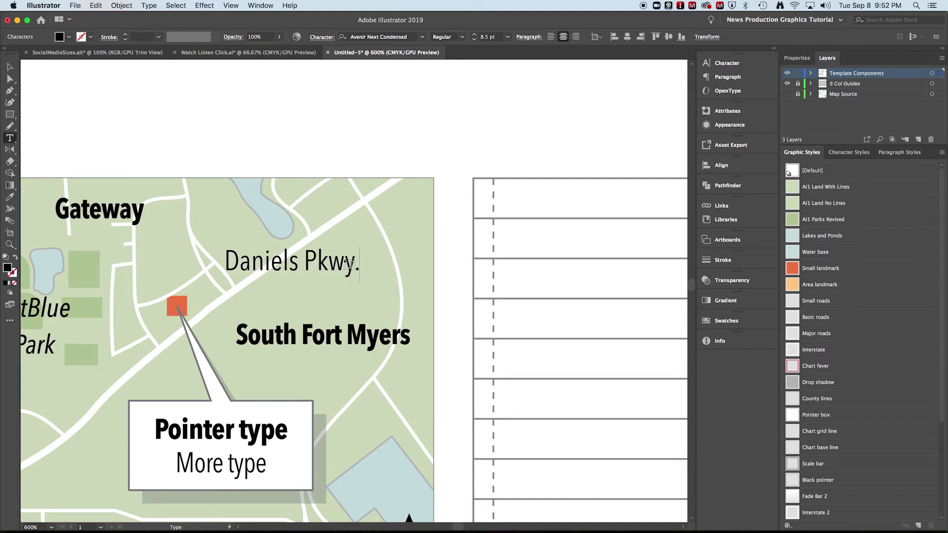
Rotate the "Daniels Pkwy." label to run parallel to the diagonal road, just below it.
click(10, 67)
drag(327, 271, 327, 281)
drag(365, 249, 348, 198)
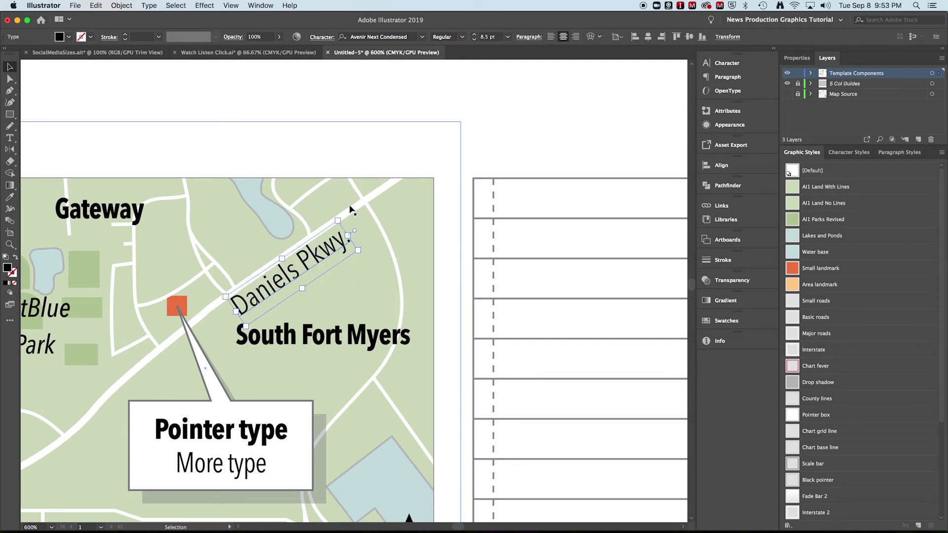
Shift the rotated "Daniels Pkwy." label up along the diagonal road and set it just above the road line.
key(Right)
key(Right)
key(Right)
key(Right)
key(Right)
key(Right)
key(Right)
key(Right)
key(Up)
key(Up)
key(Up)
key(Up)
key(Up)
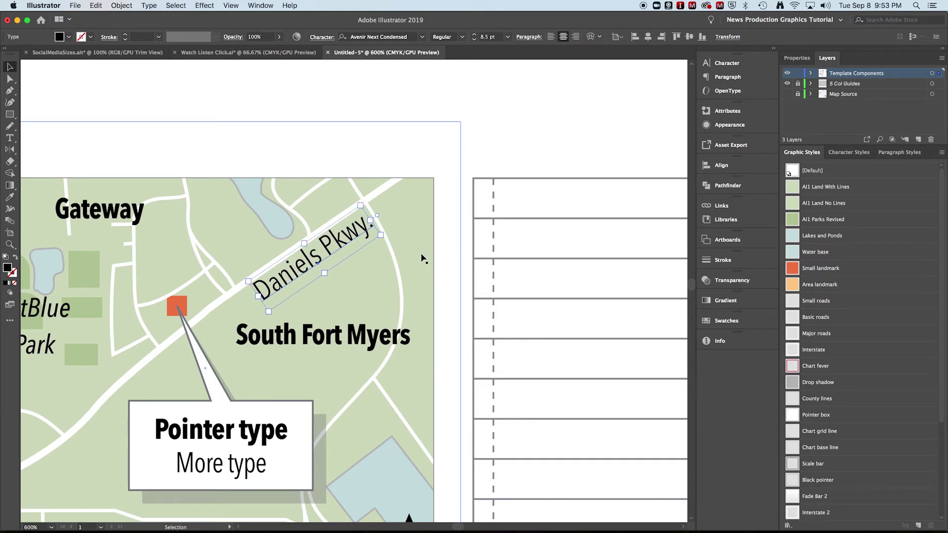
drag(328, 248, 291, 231)
click(508, 223)
Break the "South Fort Myers" label into two lines after "South" and move it up inside the curved road.
key(space)
drag(237, 379, 371, 276)
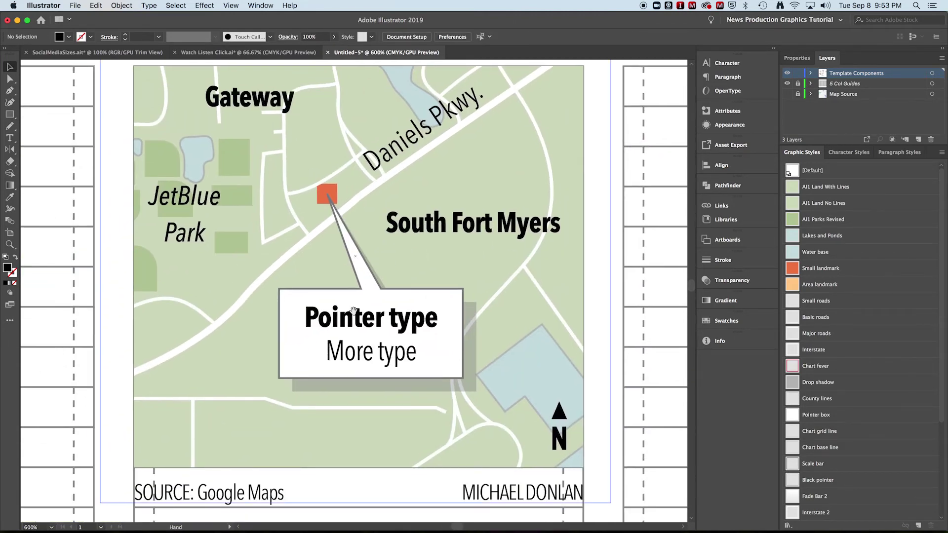
double_click(470, 230)
key(BackSpace)
key(Return)
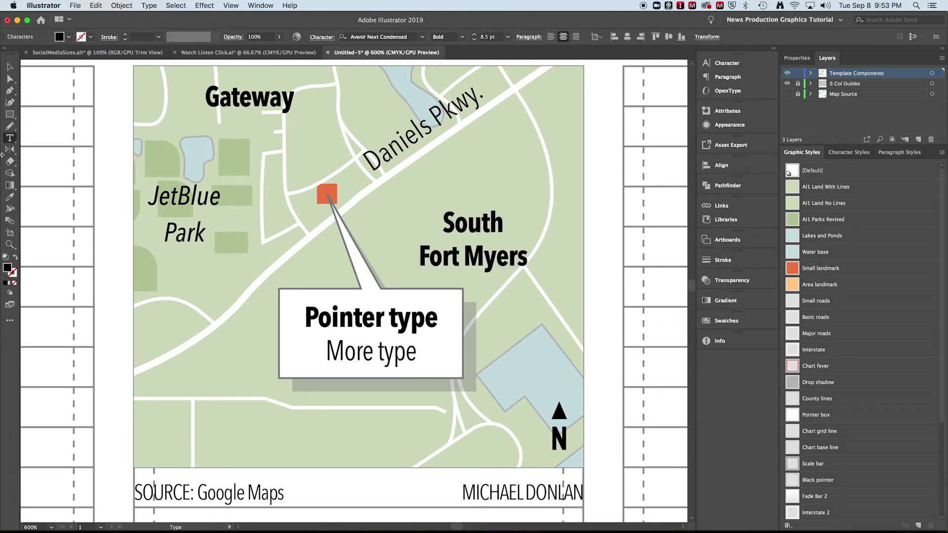
click(10, 67)
click(446, 253)
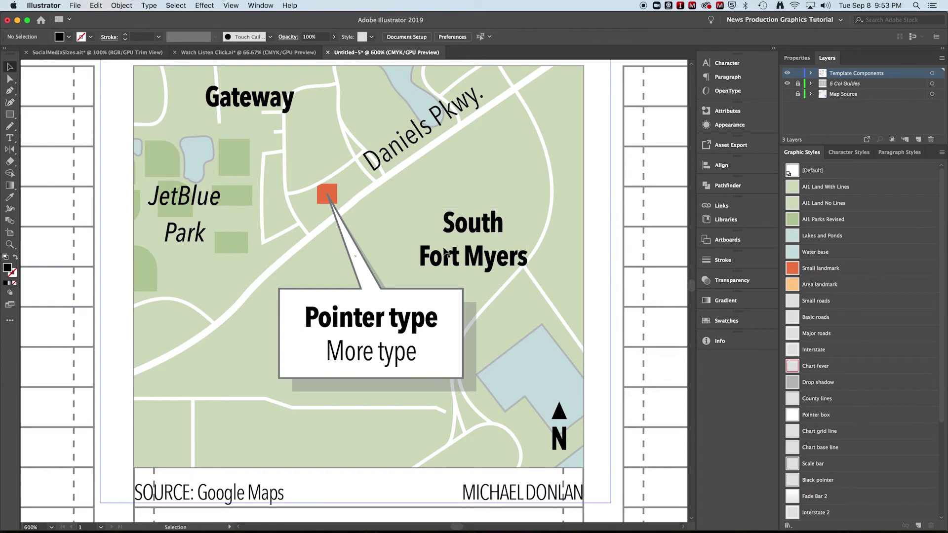
drag(487, 255, 486, 232)
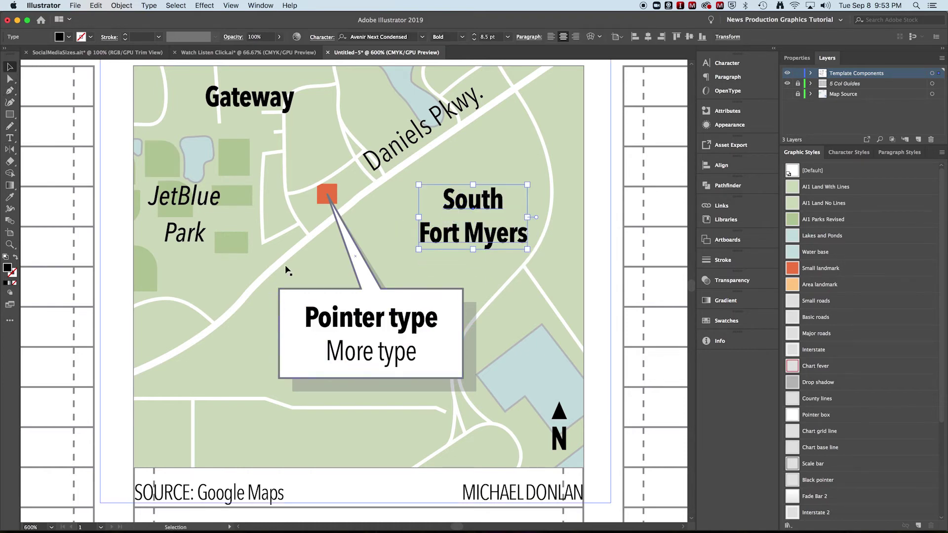
Move the "Gateway" label up and left into the map's upper-left corner.
scroll(260, 196, up, 3)
scroll(261, 196, right, 1)
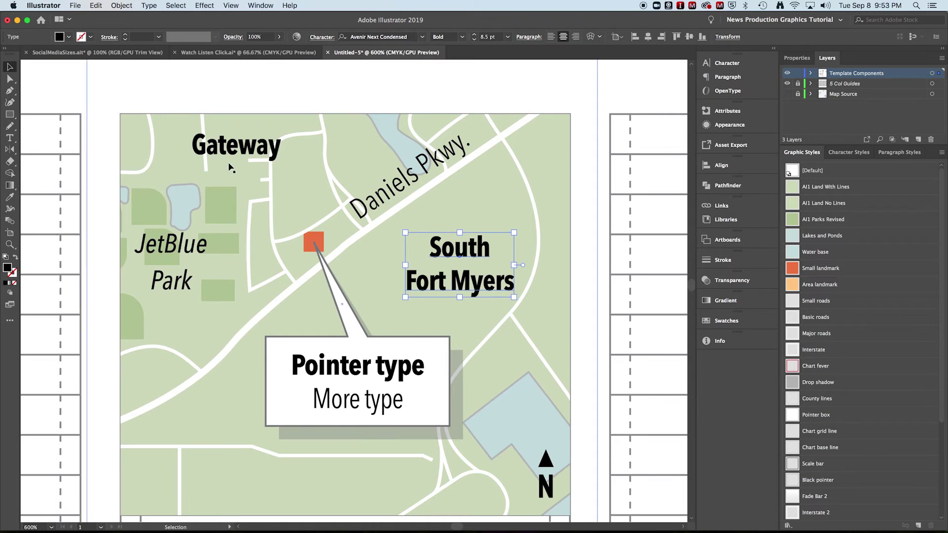
drag(238, 147, 190, 135)
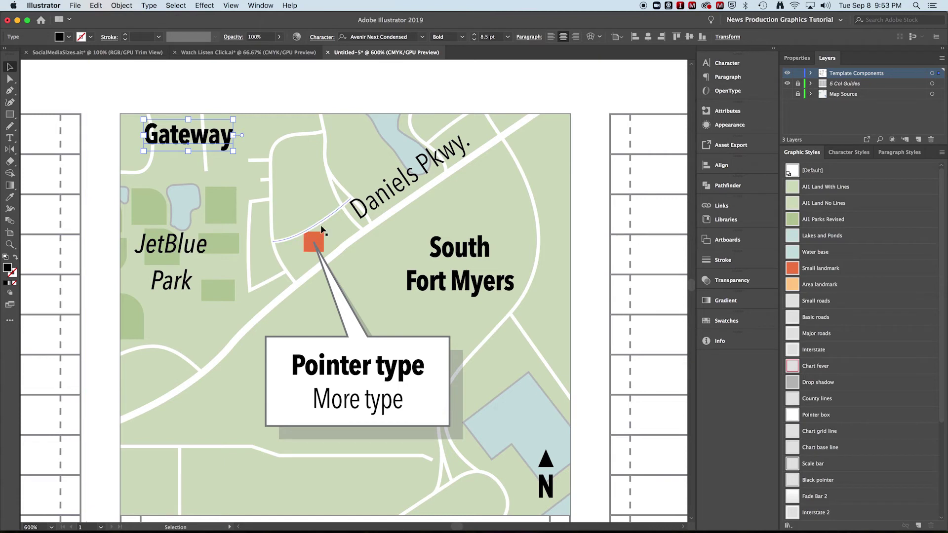
Show the Map Source layer and temporarily hide the column guides and template components to check the original map's place names.
drag(456, 357, 490, 275)
click(790, 95)
click(788, 84)
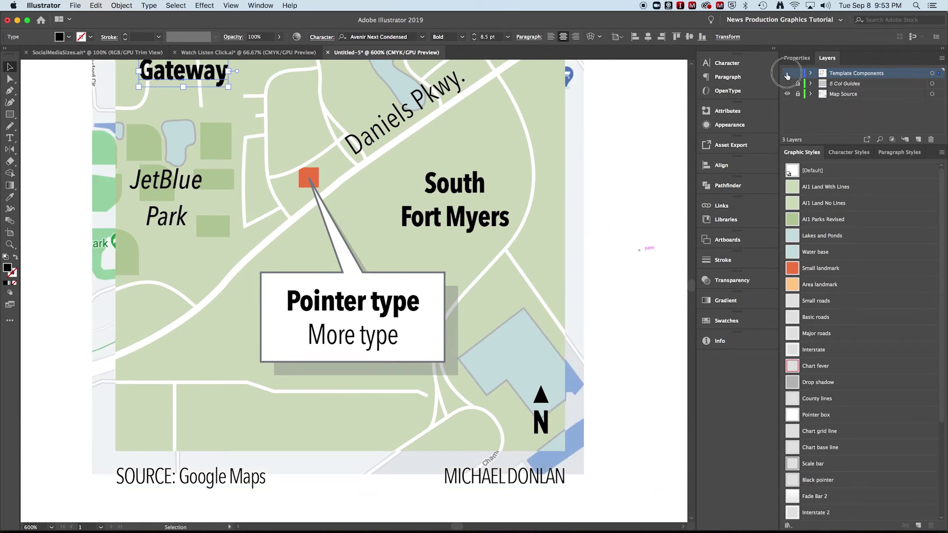
click(787, 74)
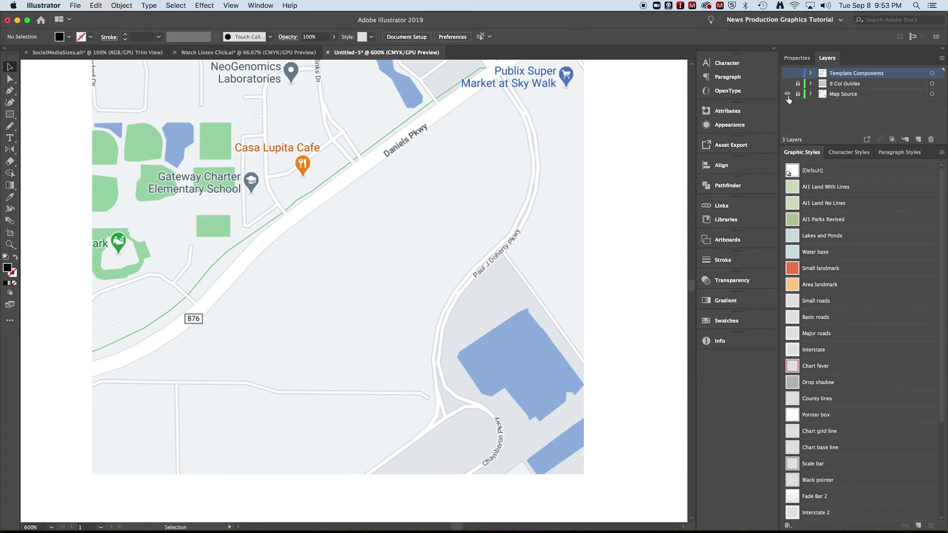
click(787, 84)
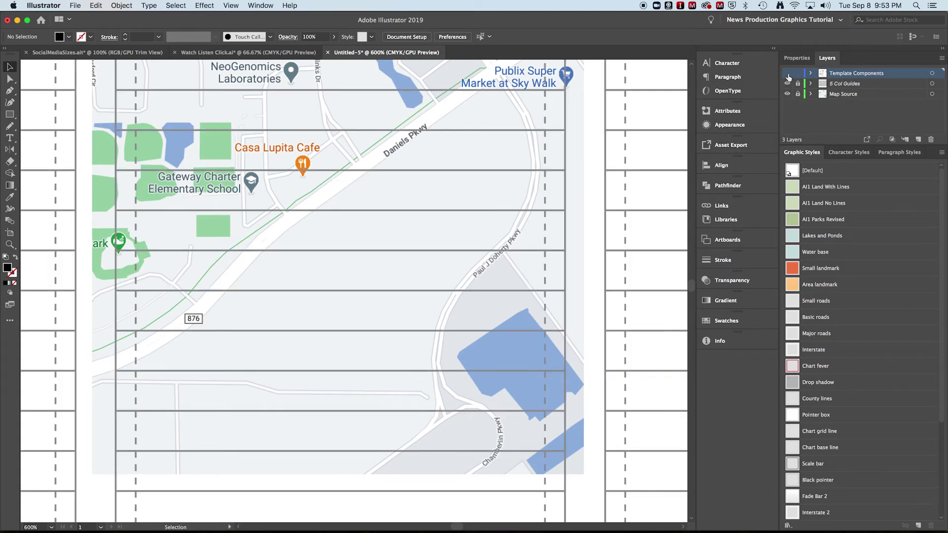
click(787, 73)
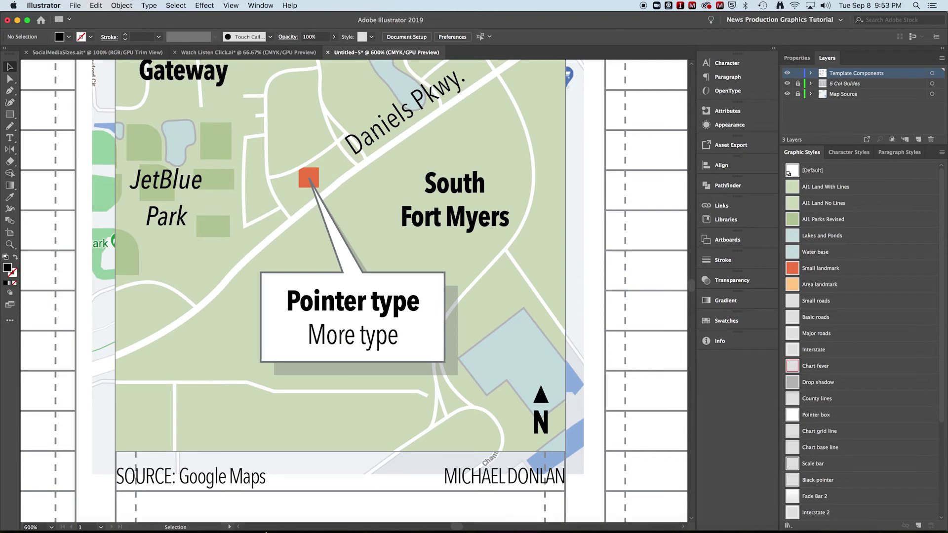
Switch to Google Maps in Chrome and examine the streets around Casa Lupita Cafe up close for their names.
mouse_move(296, 524)
click(293, 515)
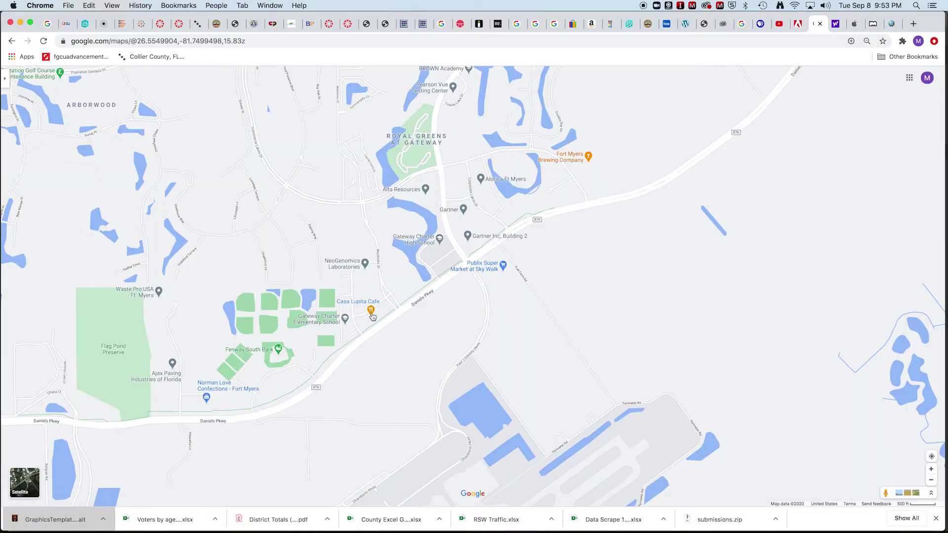
scroll(372, 317, up, 5)
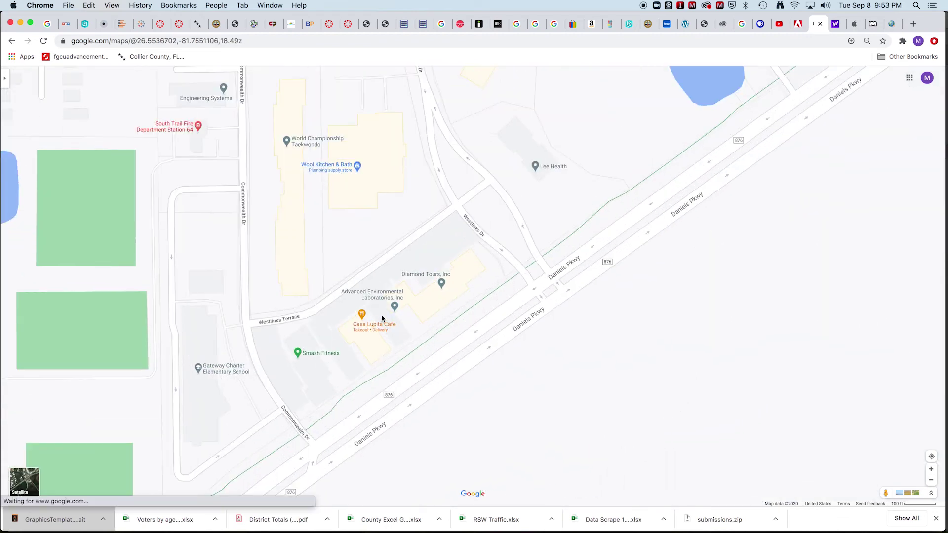
scroll(395, 305, up, 2)
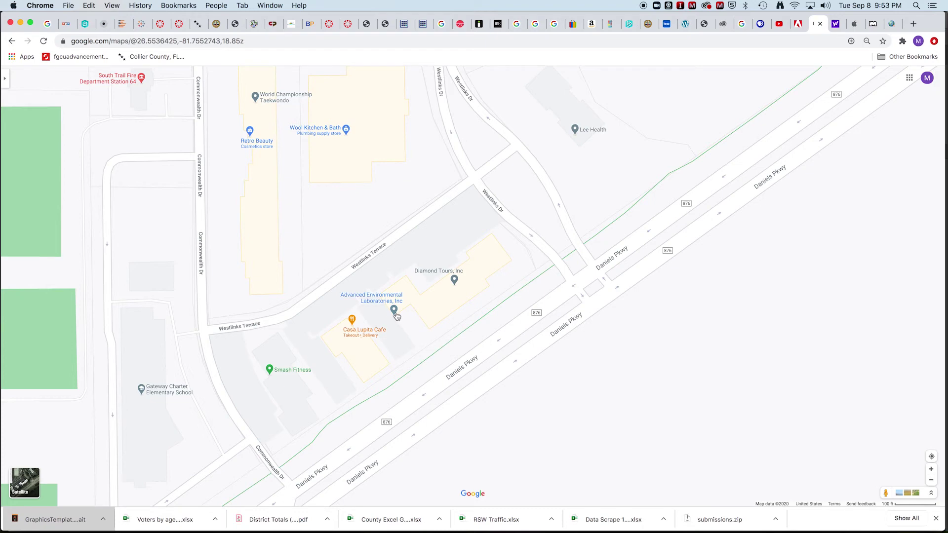
mouse_move(334, 530)
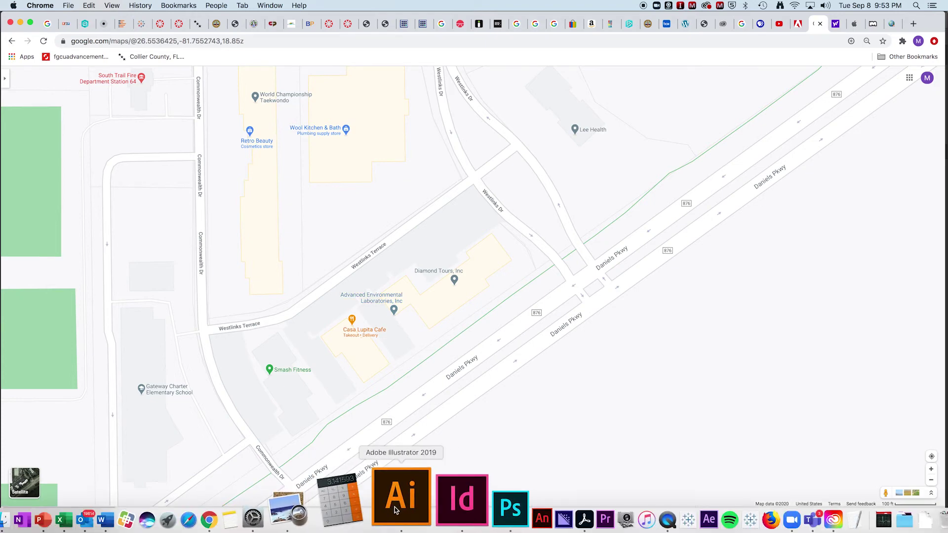
Back in Illustrator, duplicate the "Daniels Pkwy." label up and left above the orange landmark square and change the copy to "Westlinks Ter.".
click(395, 510)
drag(416, 115, 308, 144)
double_click(307, 144)
triple_click(307, 143)
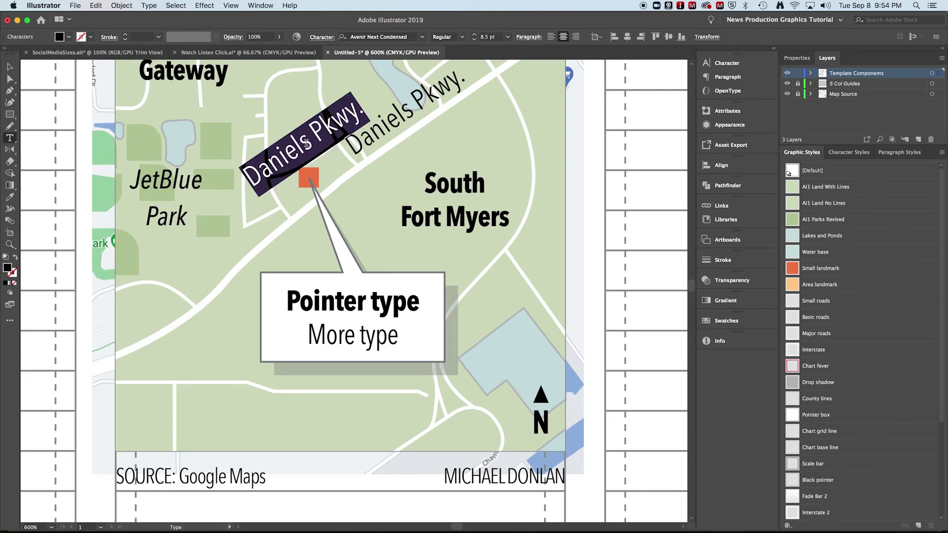
text(Westlinks Ter.)
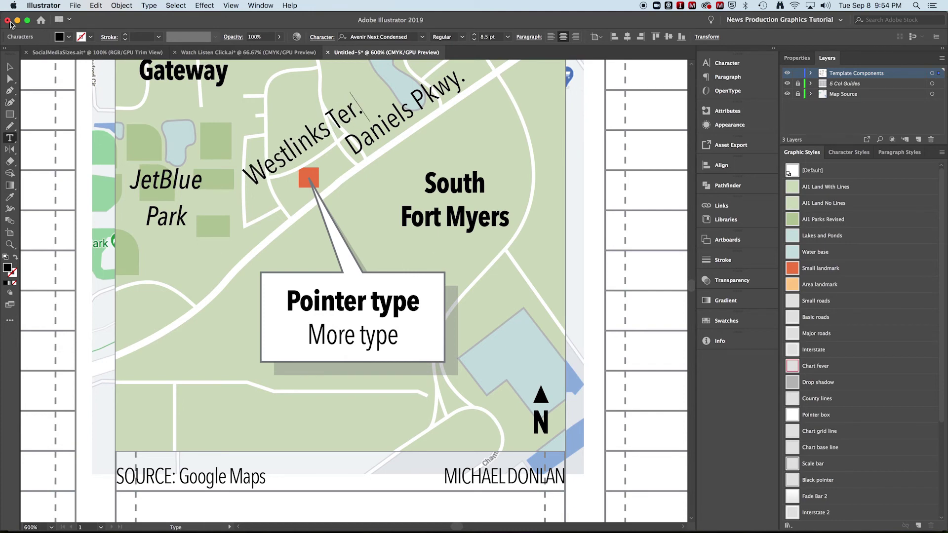
click(10, 67)
click(65, 128)
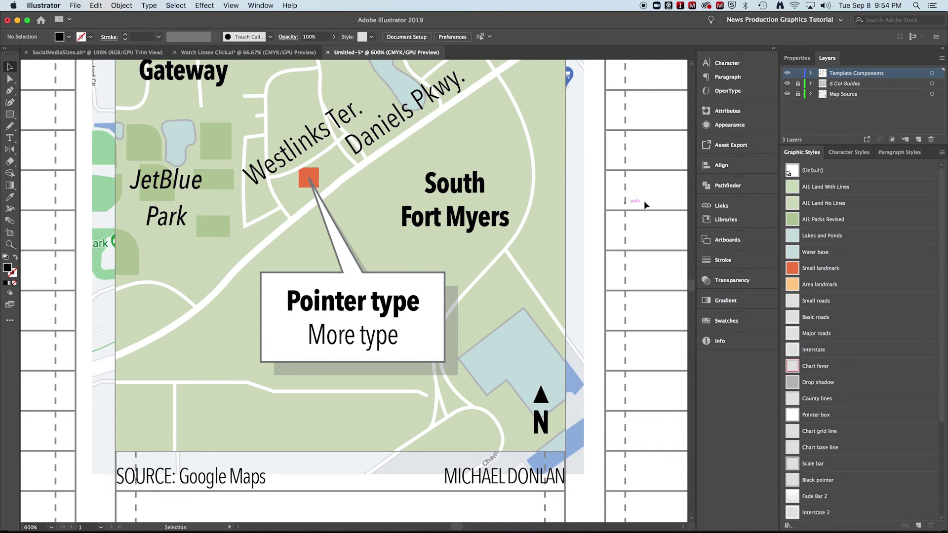
Hide the Template Components and 5 Col Guides layers to check the landmark's name on the source map.
drag(292, 353, 340, 278)
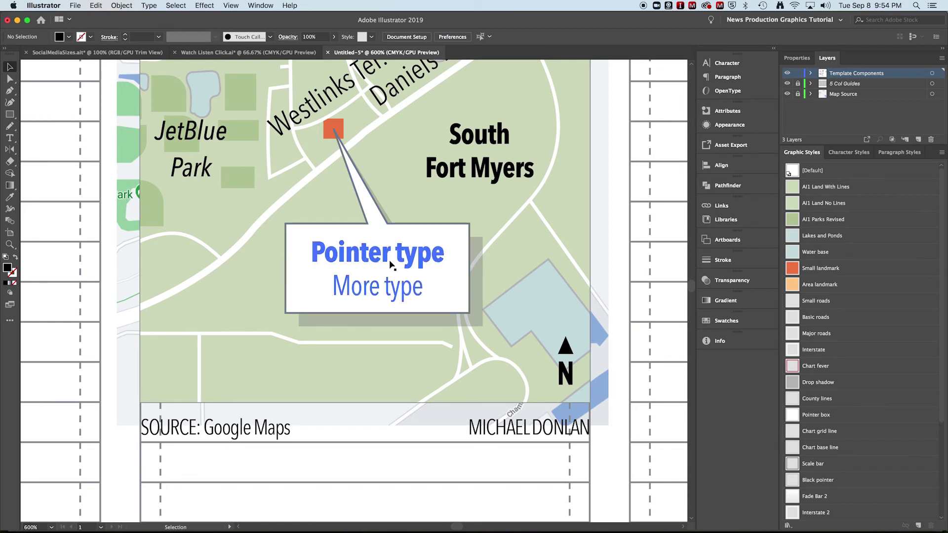
mouse_move(296, 512)
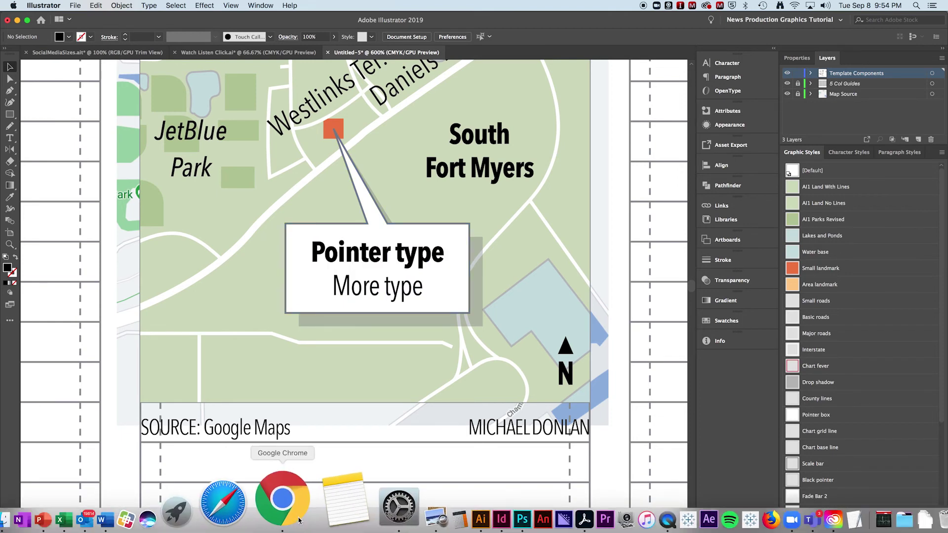
click(788, 73)
click(788, 84)
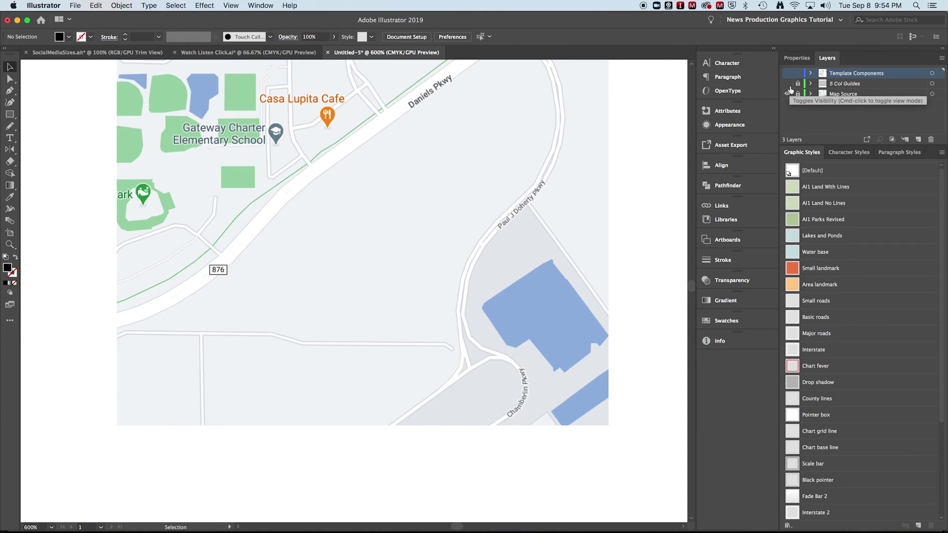
Show the Template Components layer again and leave the Map Source and 5 Col Guides layers hidden.
click(787, 83)
click(787, 74)
click(787, 94)
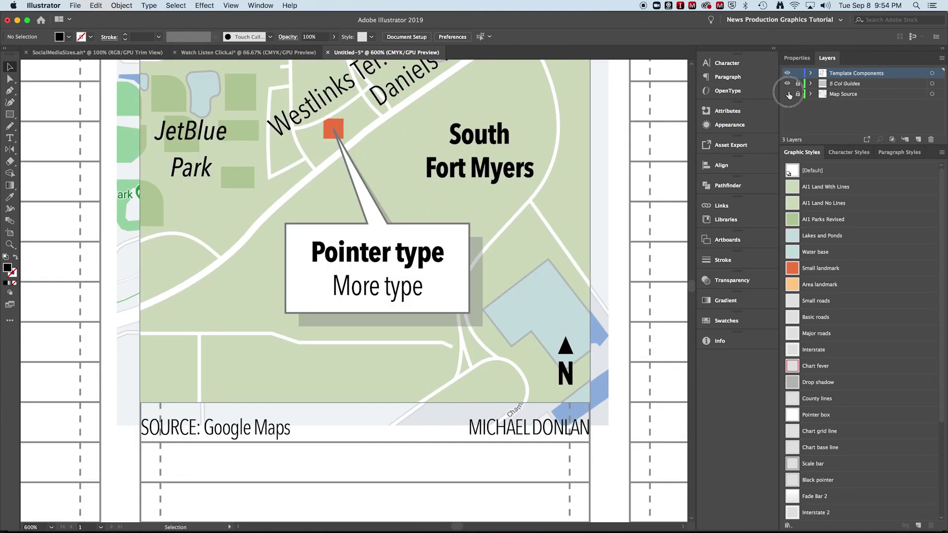
click(788, 83)
Replace both lines of placeholder text in the pointer box with "Casa Lupita" and "Cafe" in bold.
click(10, 139)
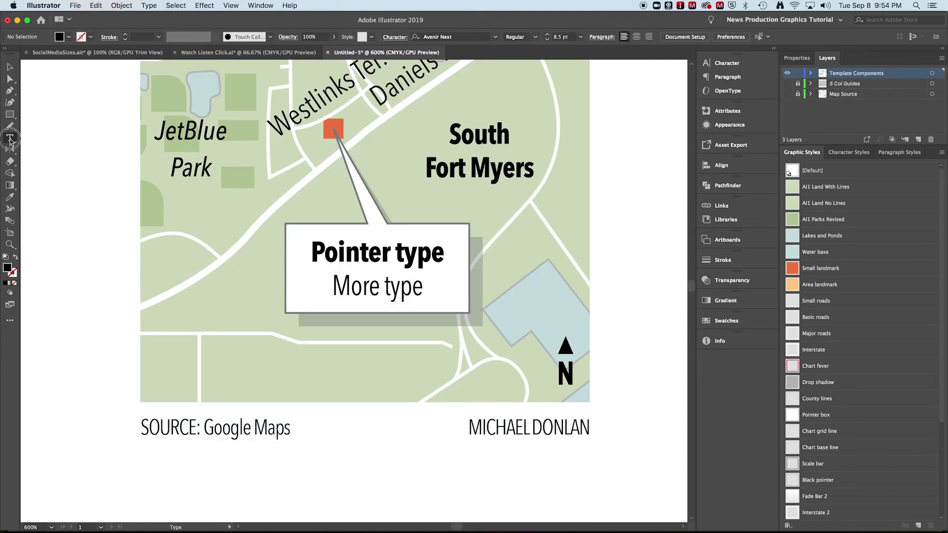
drag(316, 242, 390, 321)
text(C)
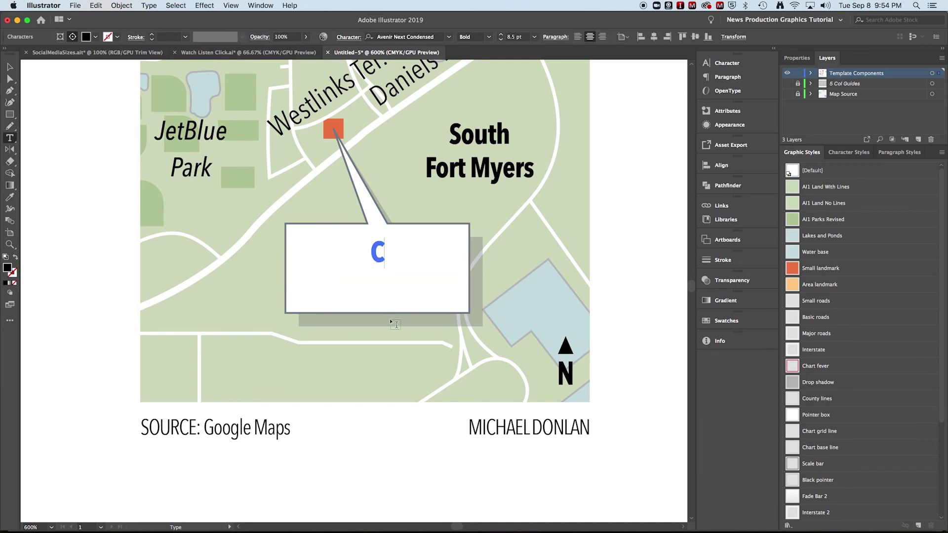
text(asa Lupita)
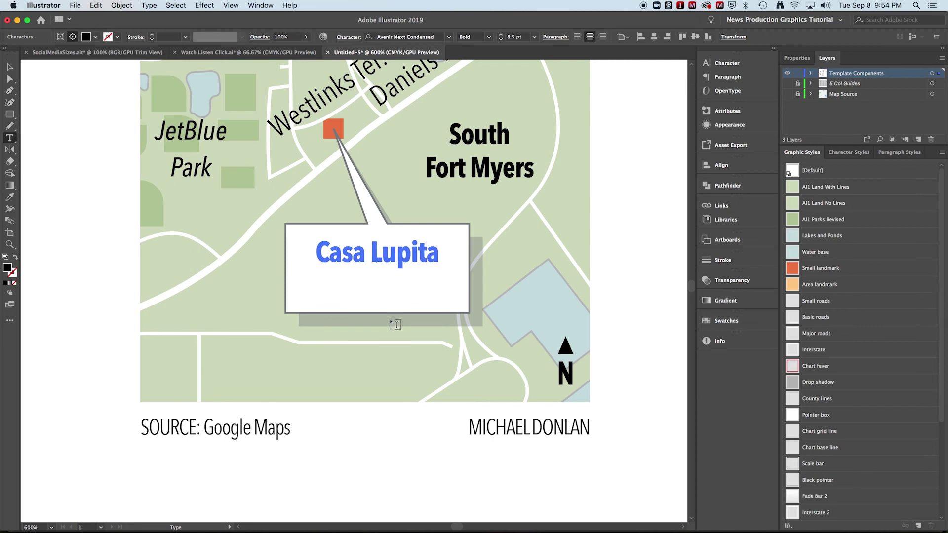
key(Return)
text(Cafe)
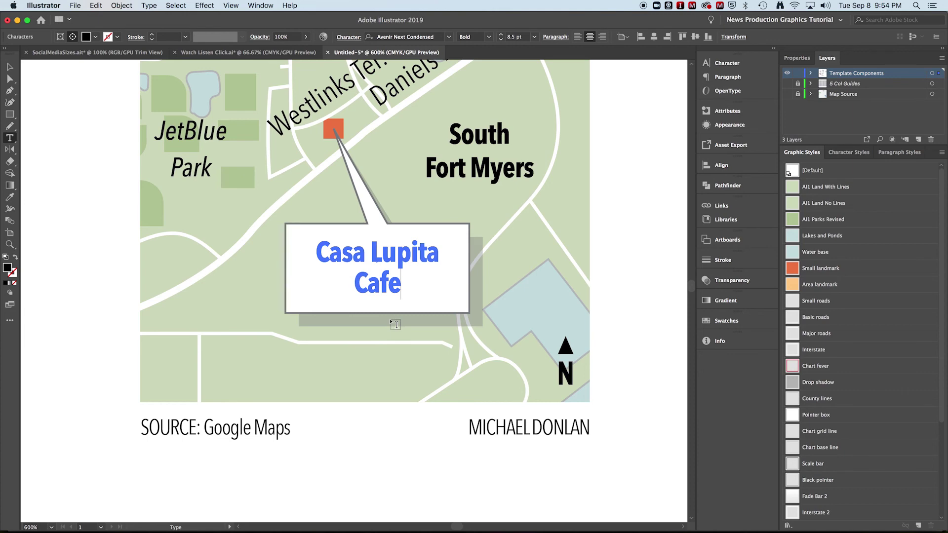
click(10, 67)
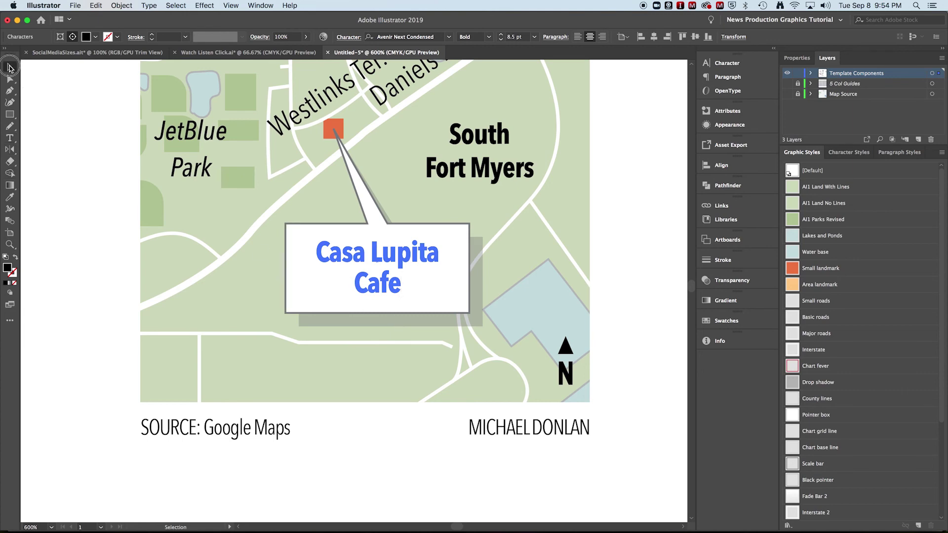
click(76, 145)
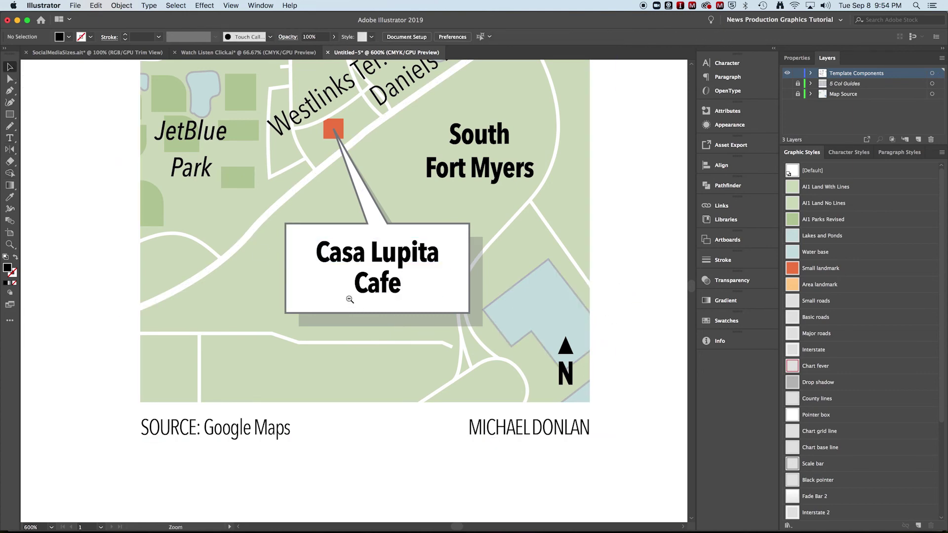
Nudge the source line and the credit line together slightly up, closer to the map's lower edge.
alt+super+click(345, 294)
alt+super+click(345, 295)
drag(333, 293, 329, 316)
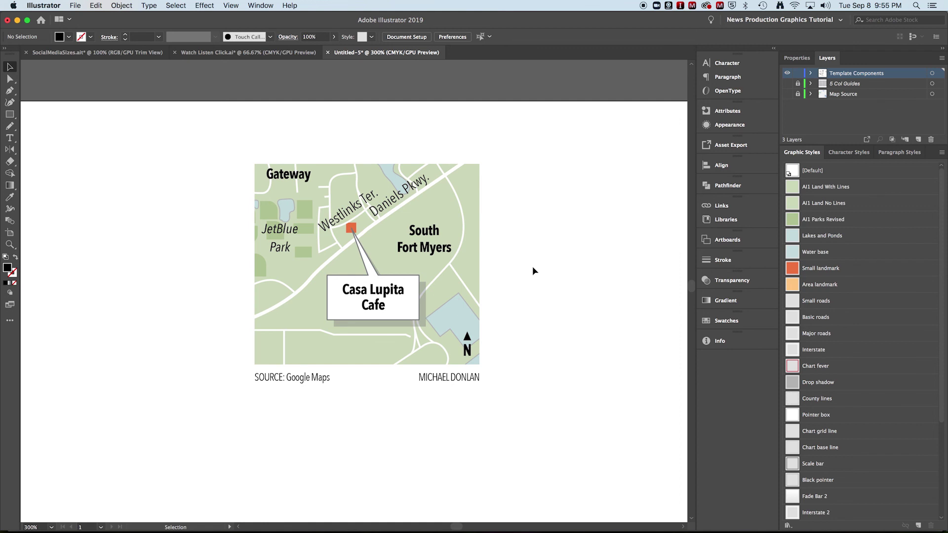
click(452, 380)
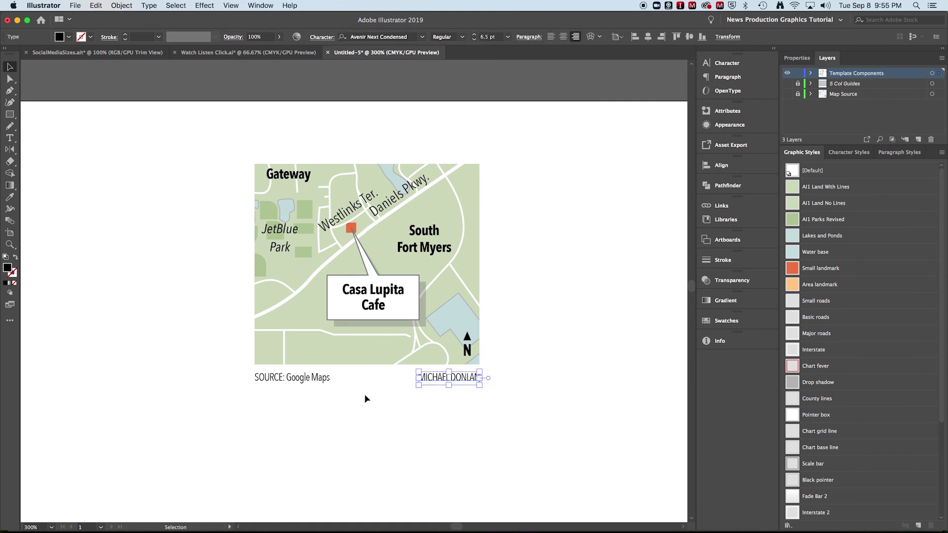
shift+click(289, 381)
key(Up)
key(Up)
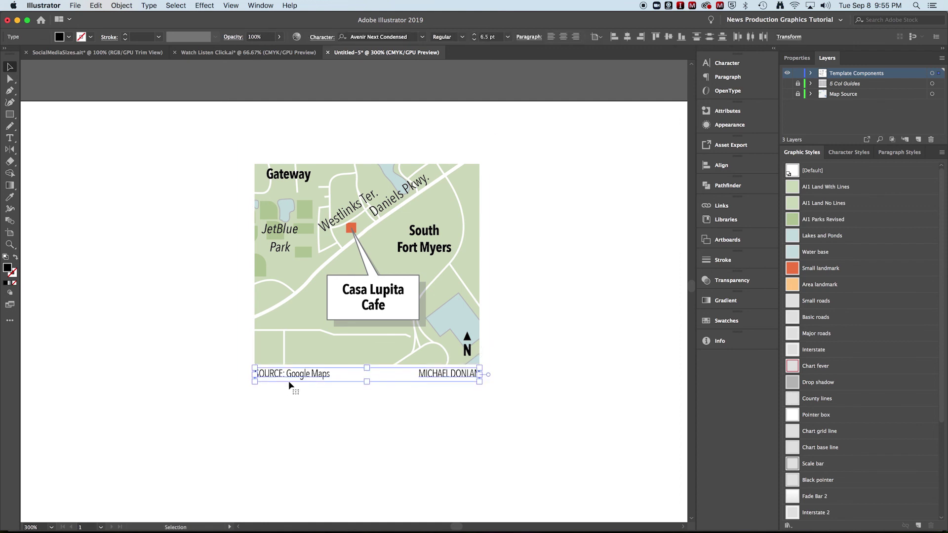
click(510, 305)
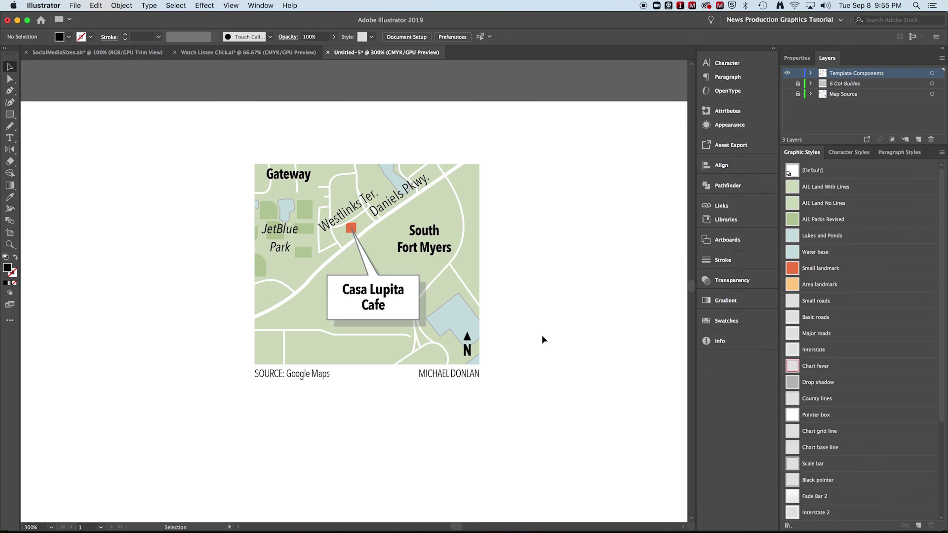